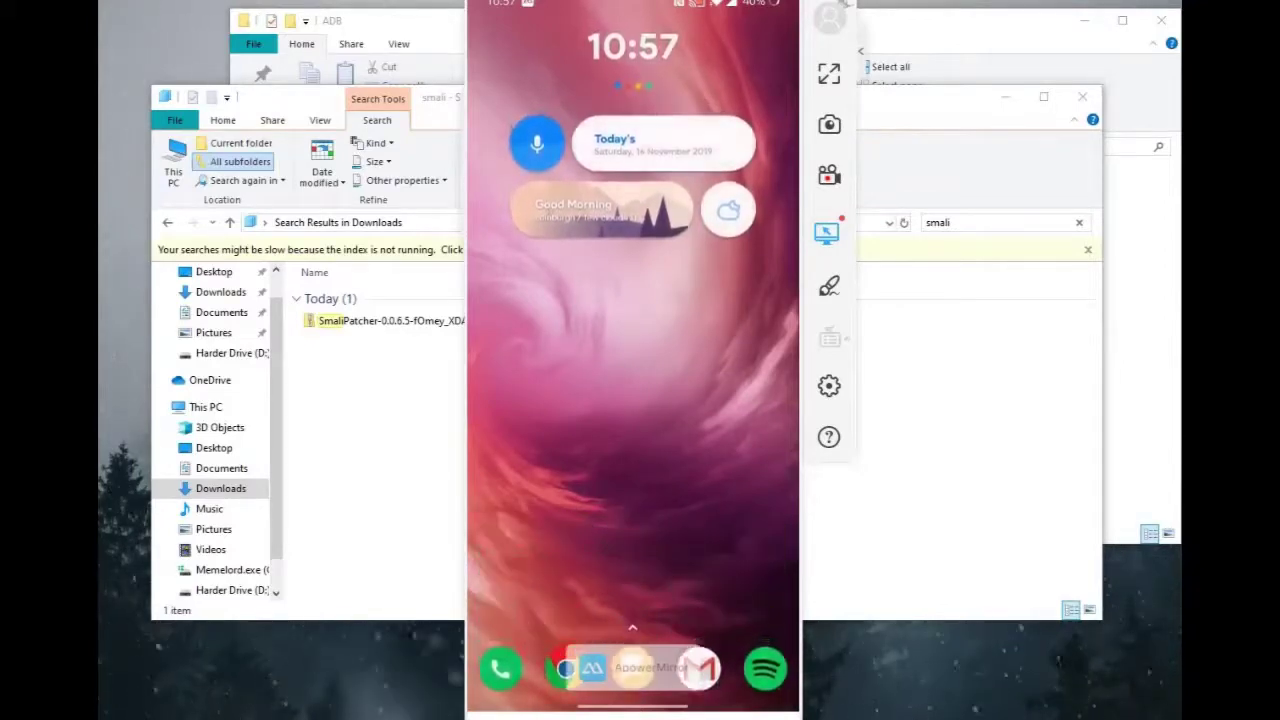
- Search 'smali' and open the XDA Smali Patcher 6.5 forum thread
text(smali patcher)
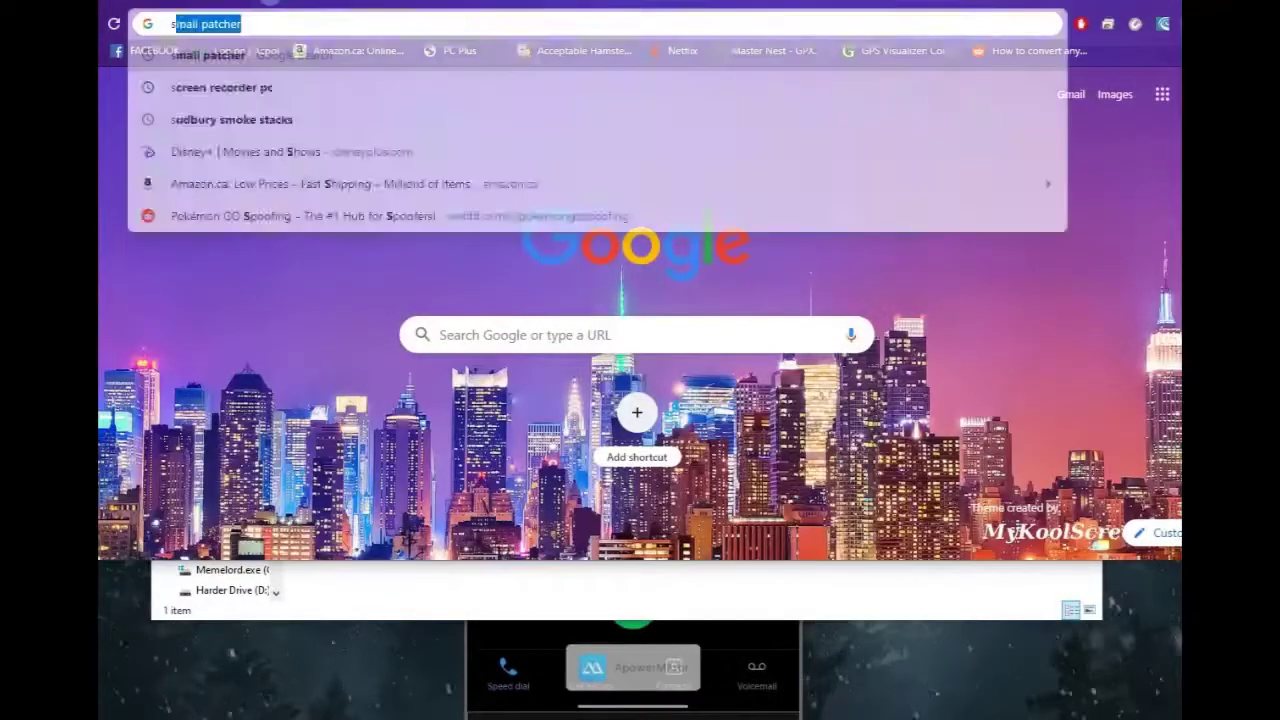
key(Down)
key(Down)
key(Down)
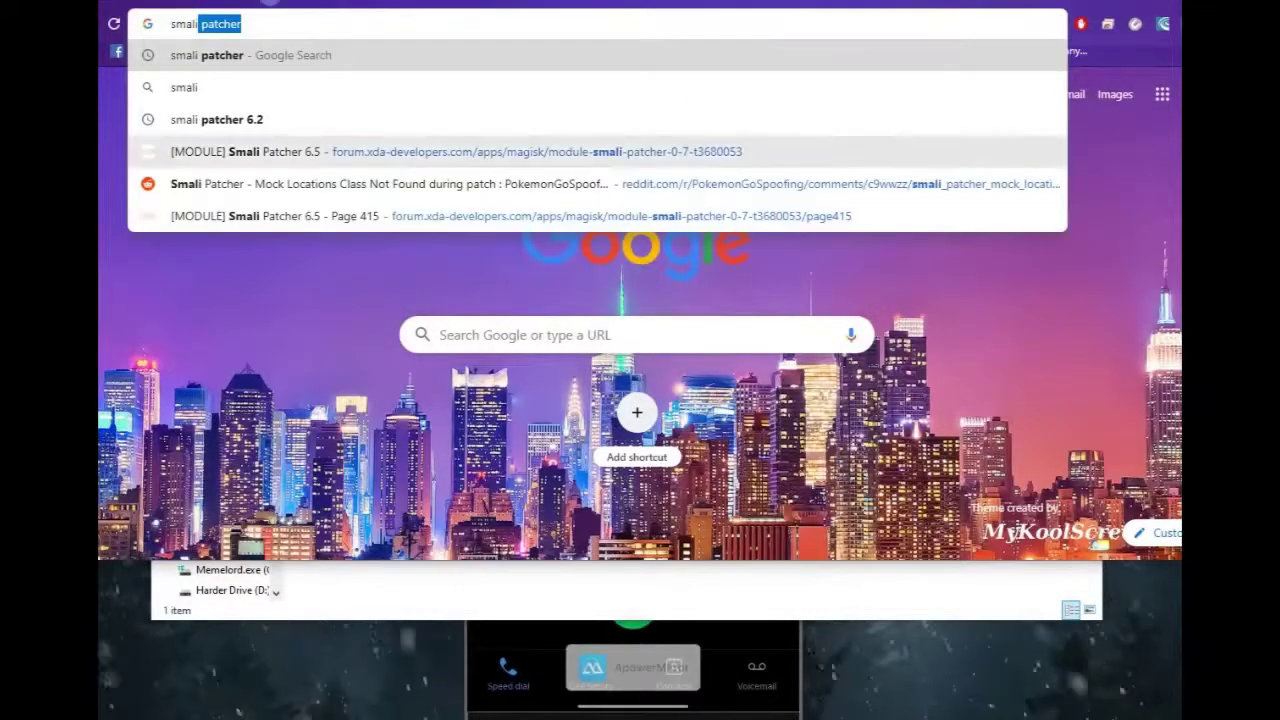
key(Return)
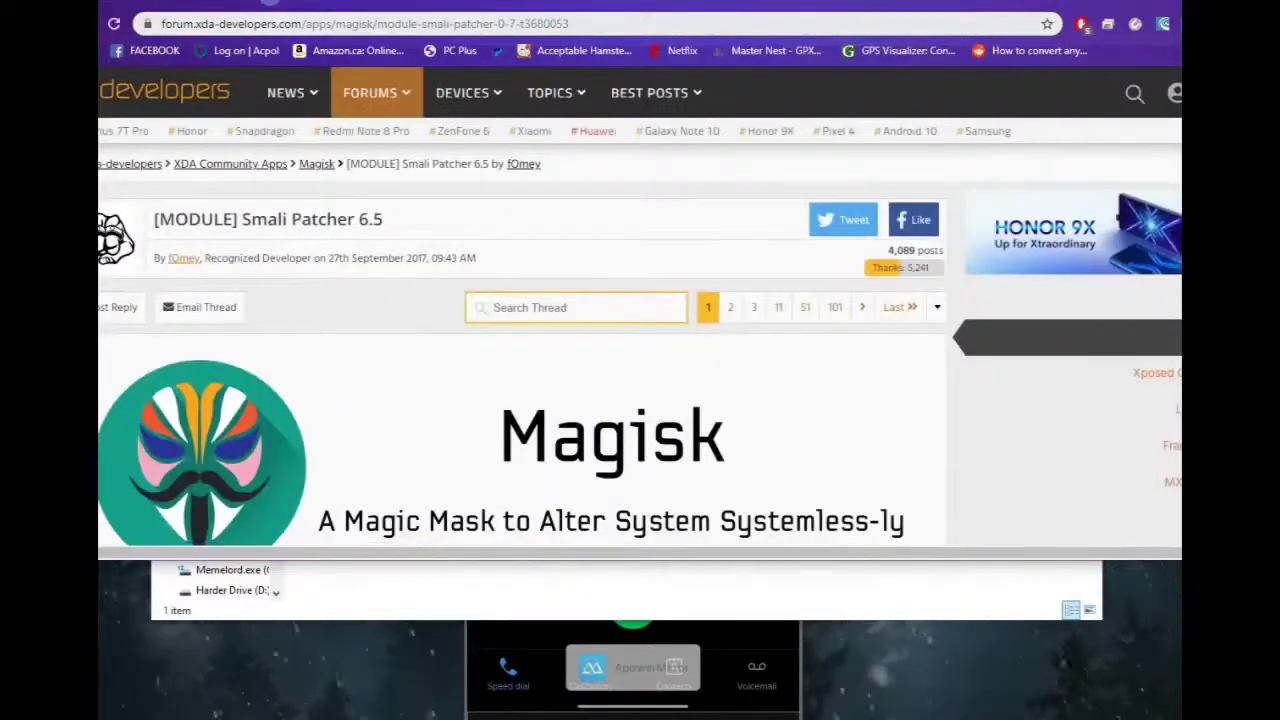
- Scroll down the thread to the Attached Files with the SmaliPatcher download
scroll(520, 305, down, 15)
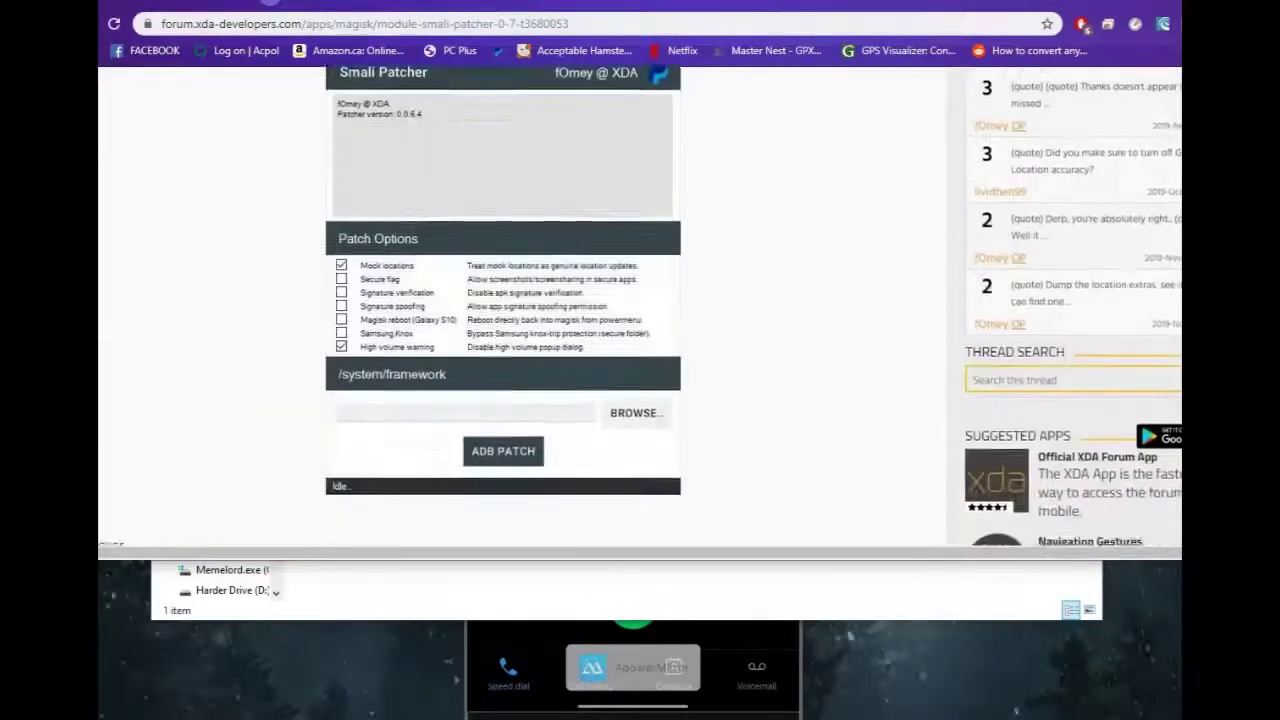
scroll(520, 305, down, 1)
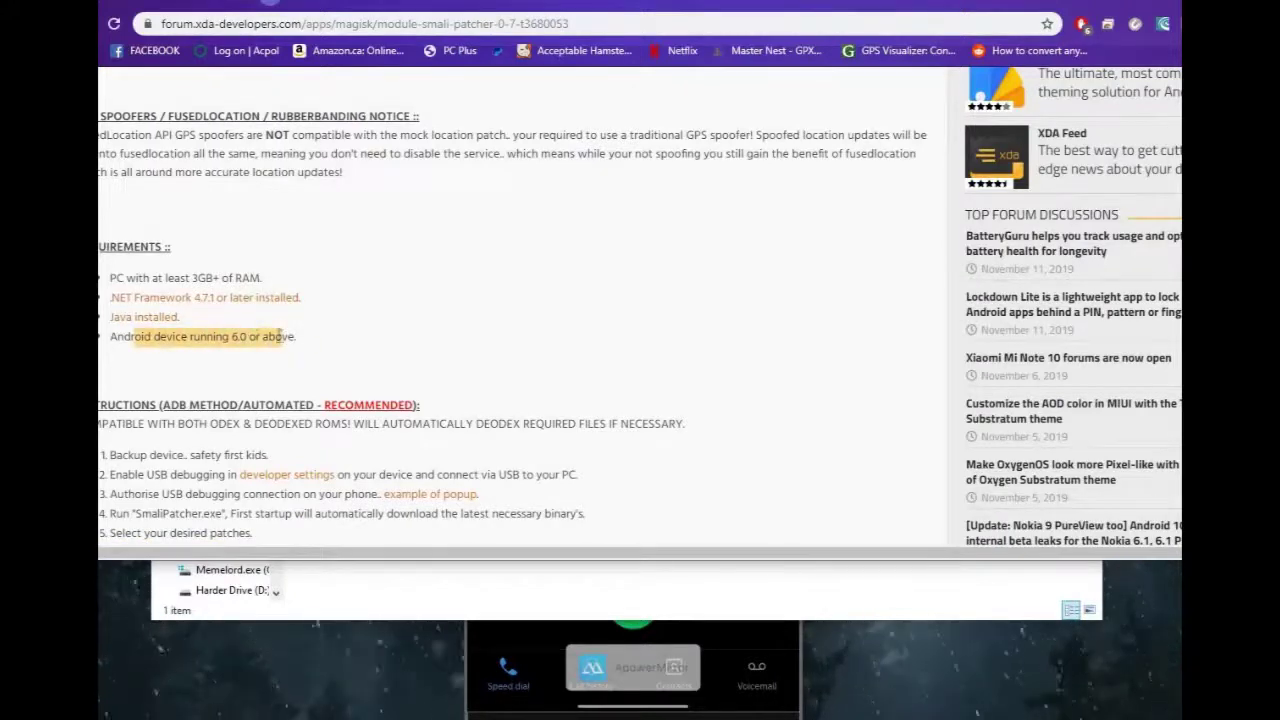
scroll(520, 300, down, 1)
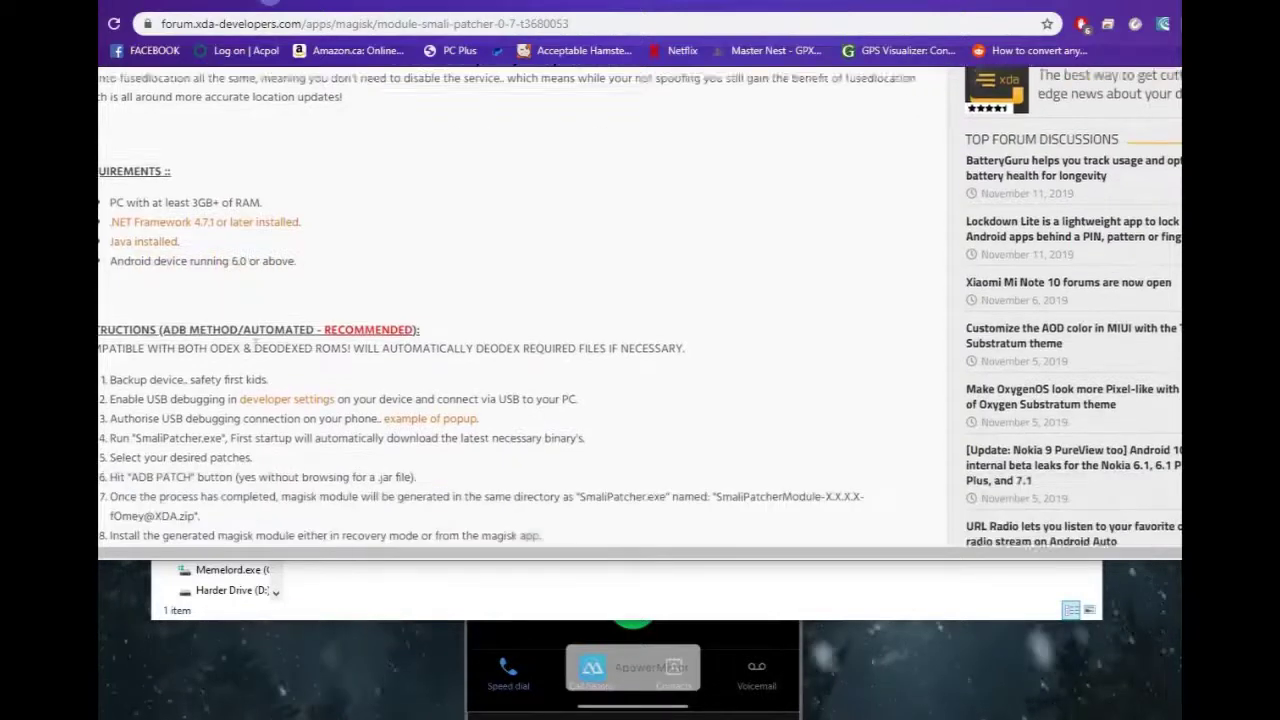
scroll(260, 340, down, 8)
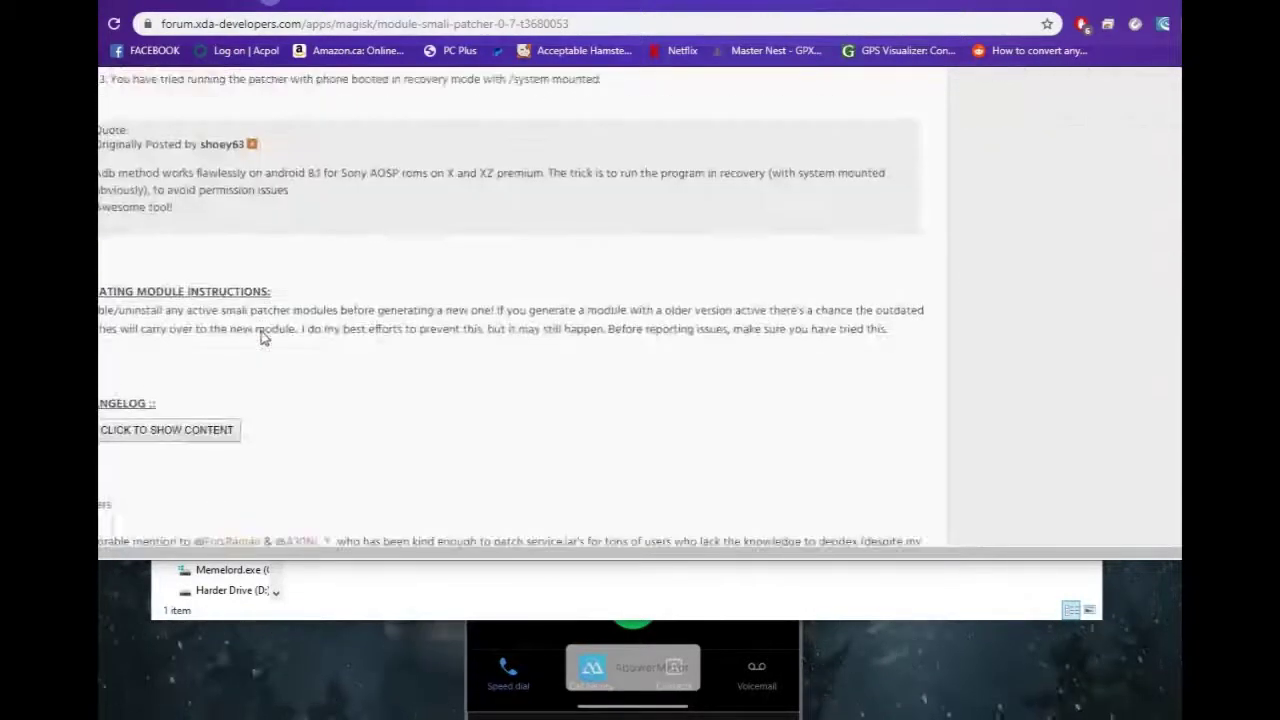
scroll(261, 338, down, 6)
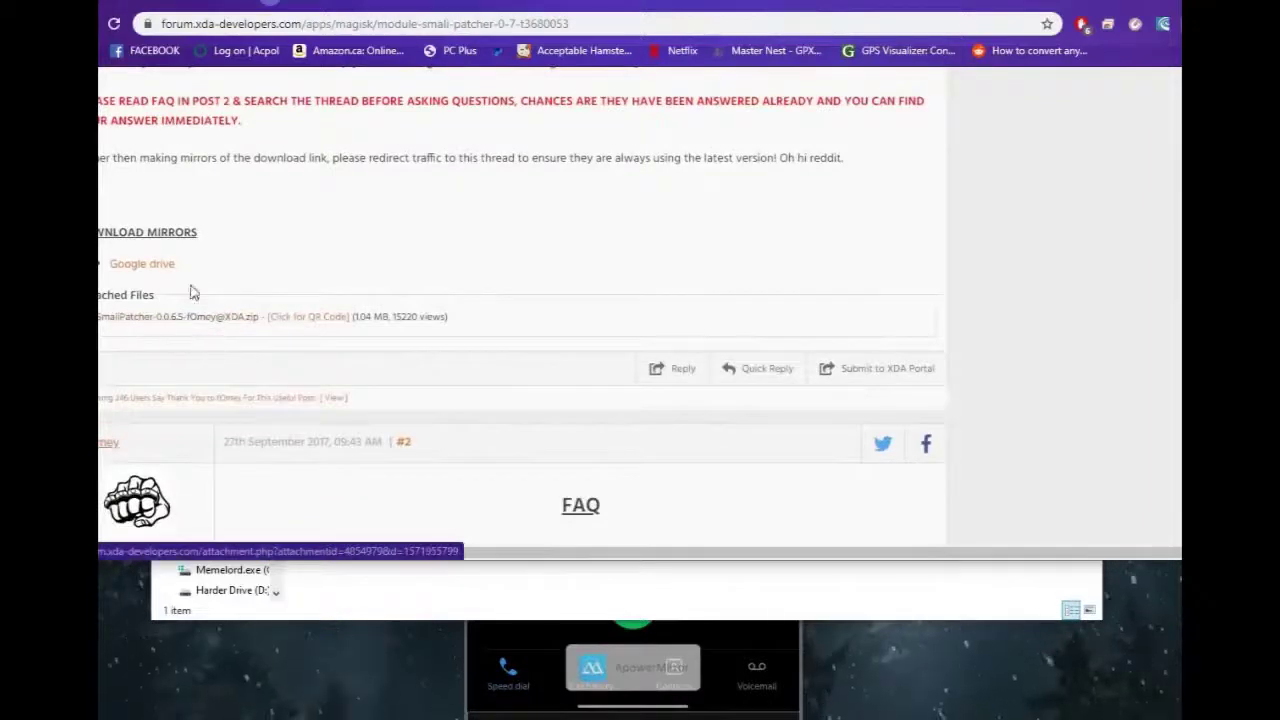
click(505, 565)
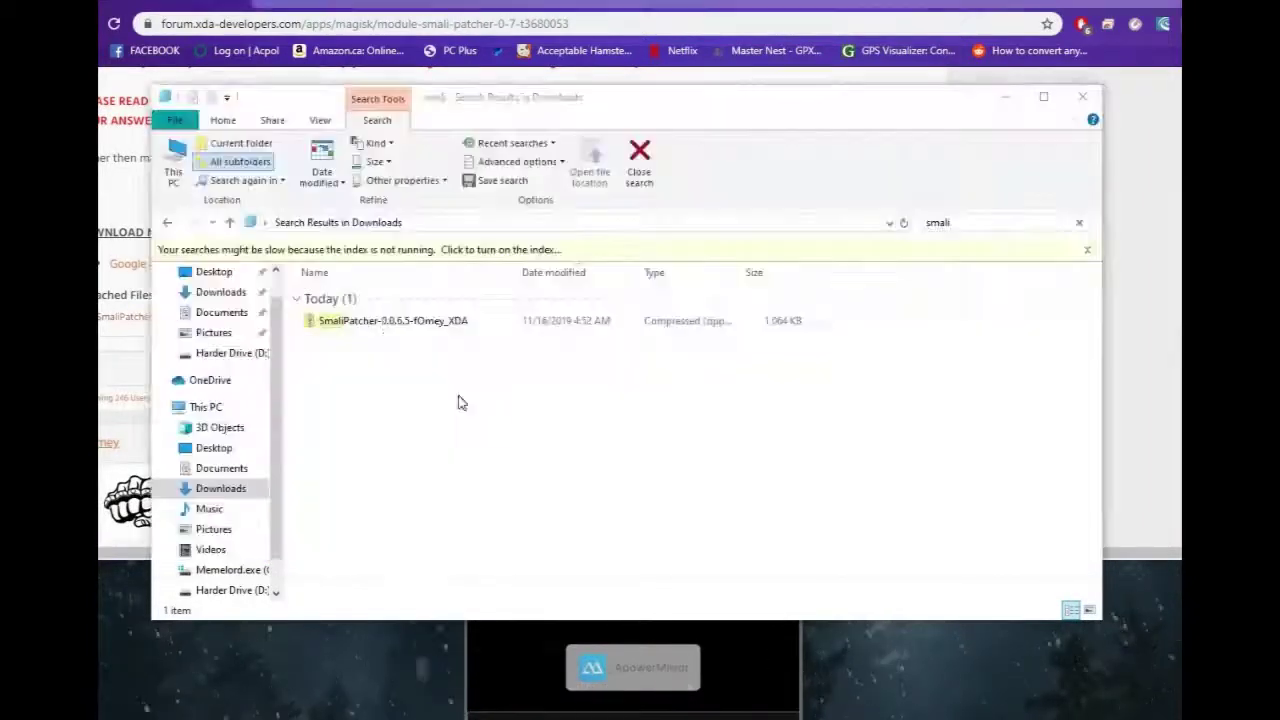
- Extract the SmaliPatcher 0.0.6.5 zip into the Downloads folder
double_click(383, 322)
click(394, 276)
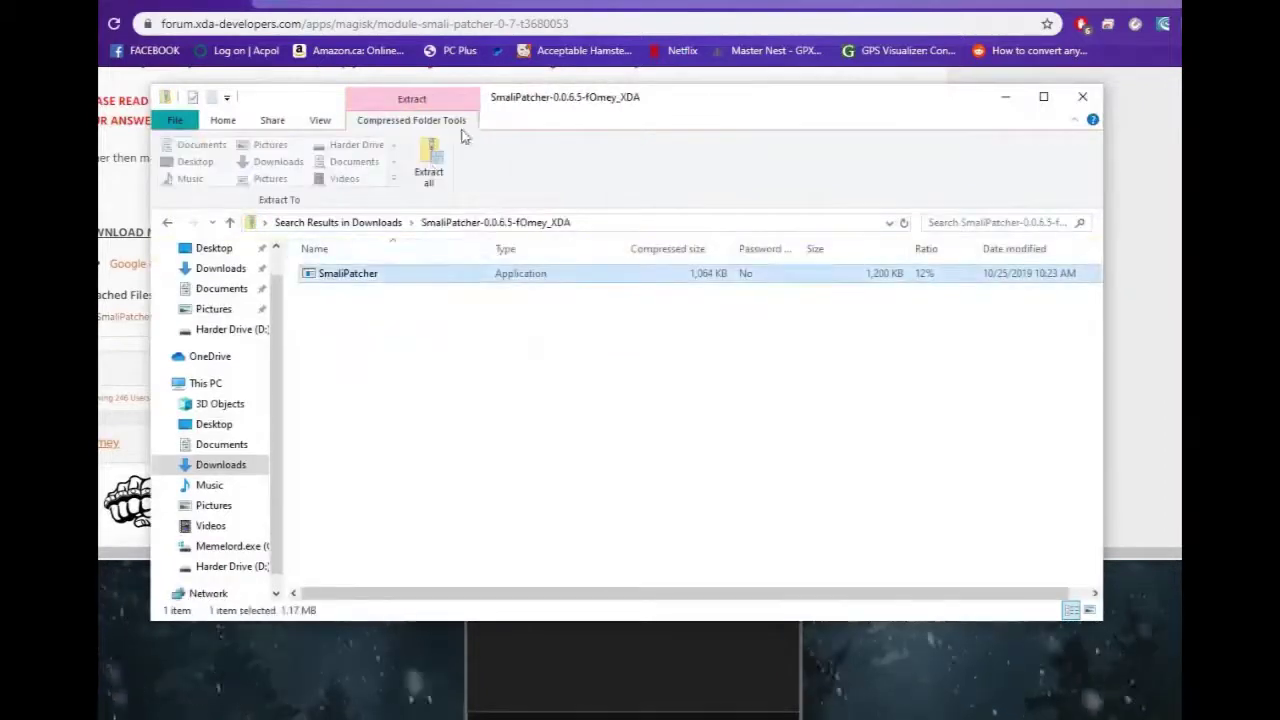
click(428, 163)
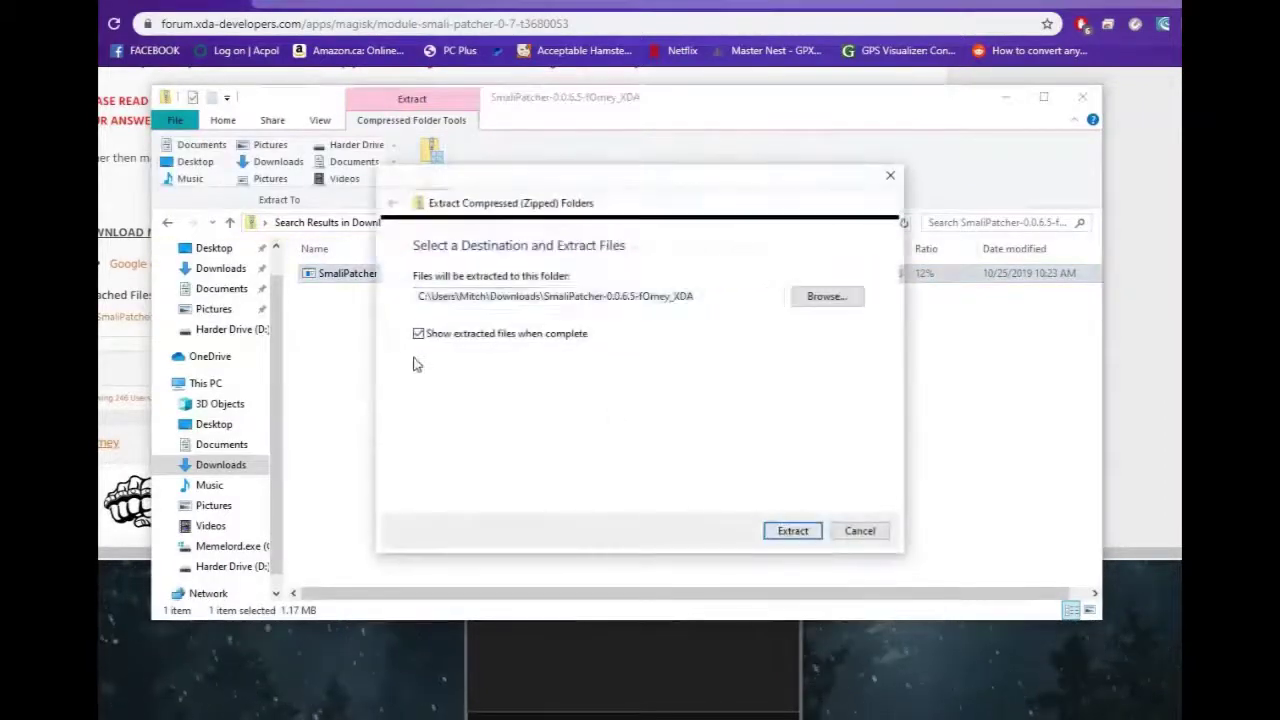
key(Return)
- Run the extracted SmaliPatcher application as administrator
click(240, 276)
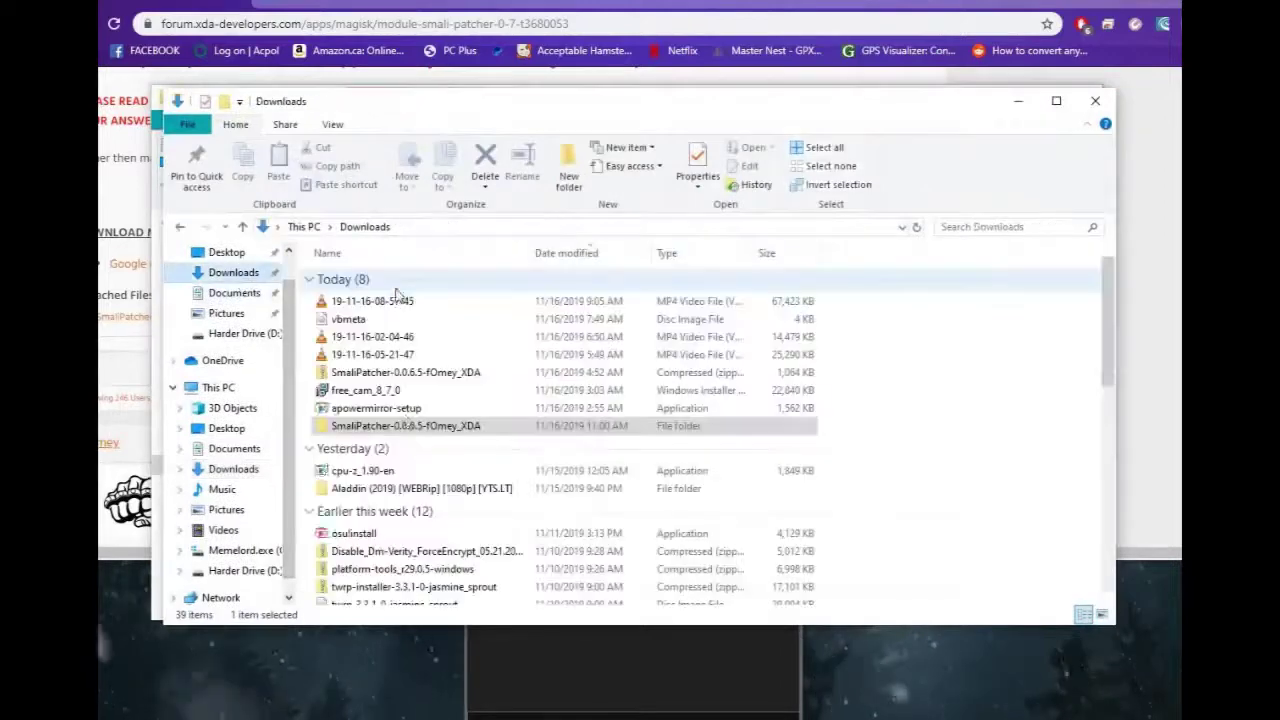
click(403, 426)
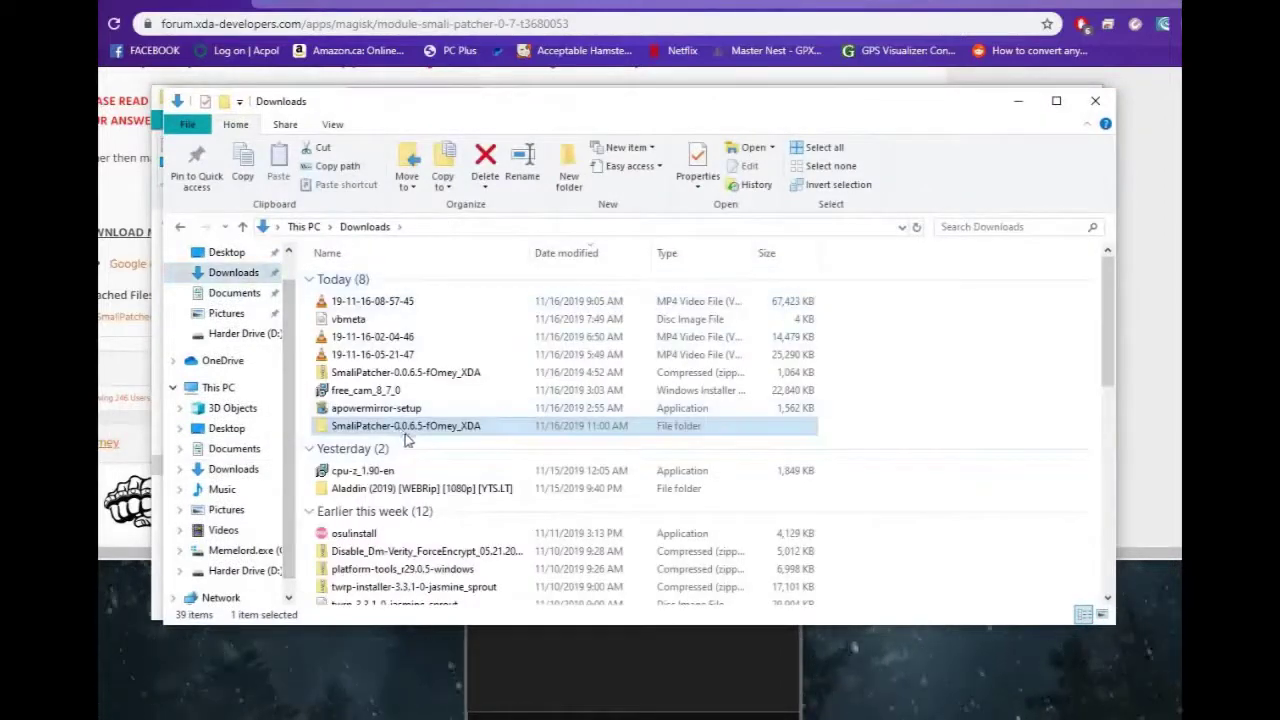
double_click(405, 430)
click(410, 282)
right_click(410, 277)
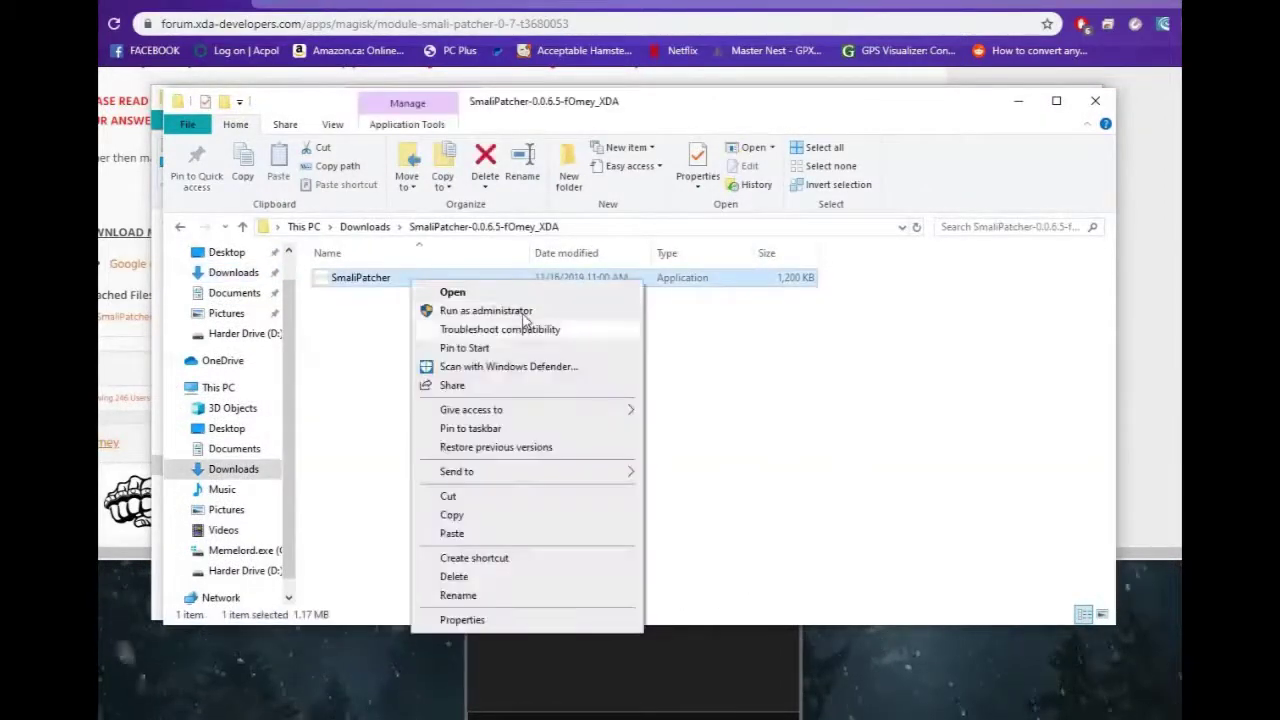
click(503, 329)
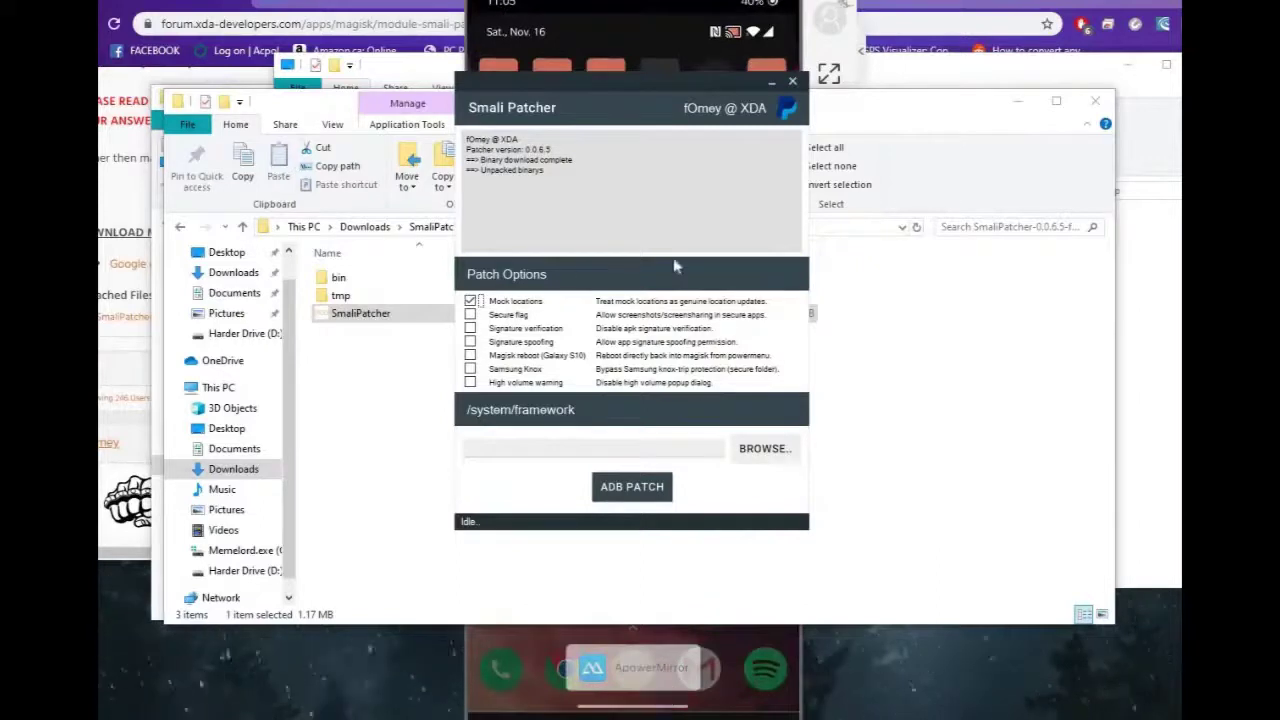
drag(648, 28, 628, 140)
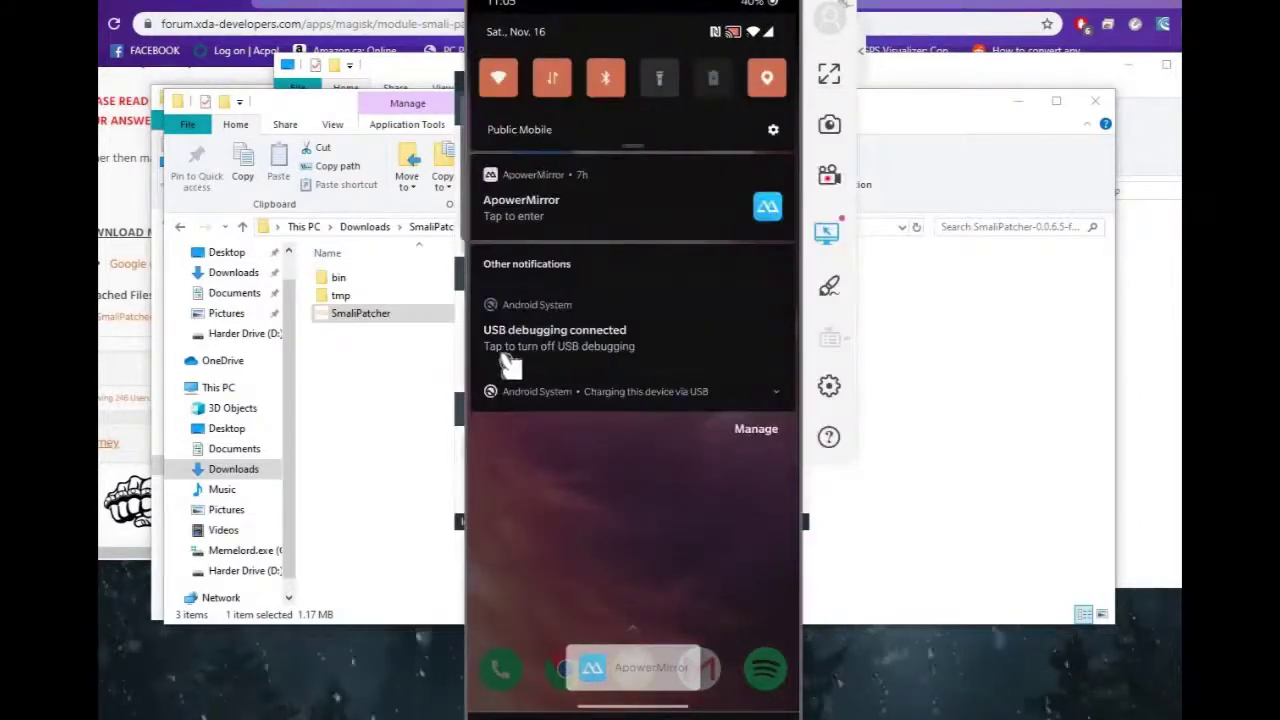
- Start Smali Patcher's ADB PATCH with Mock locations enabled
click(521, 428)
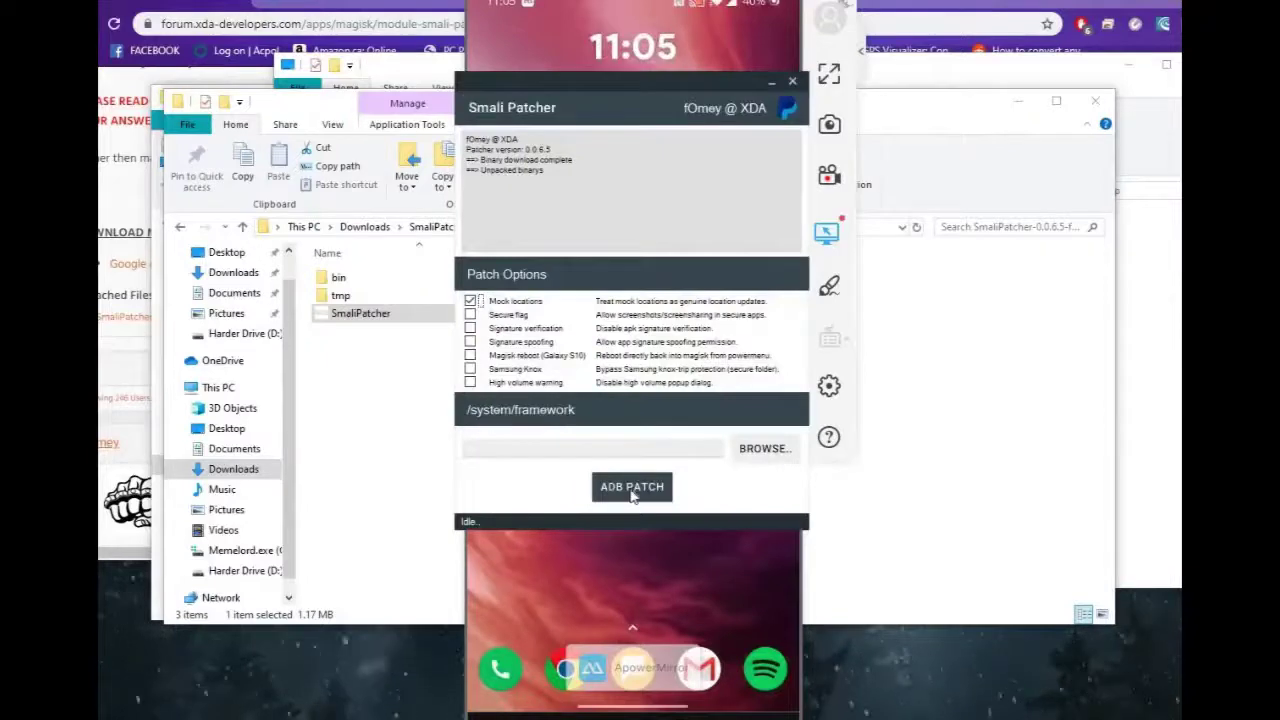
click(632, 490)
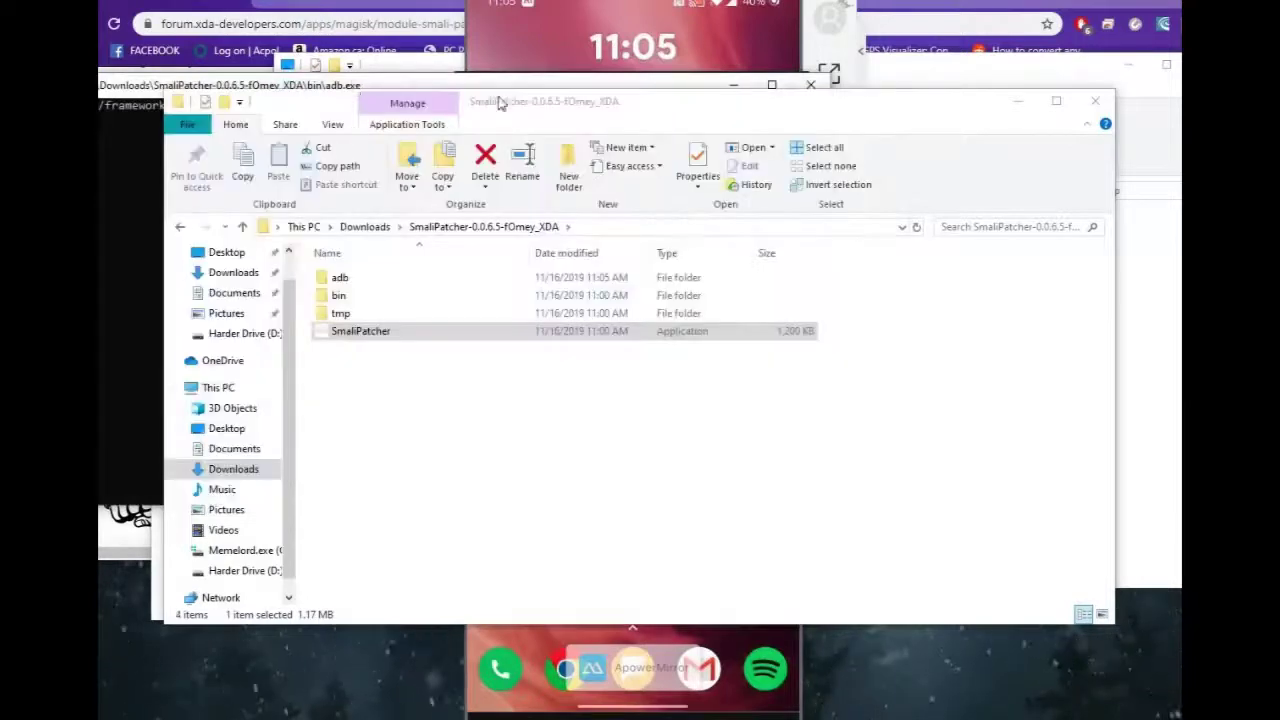
drag(528, 114, 592, 148)
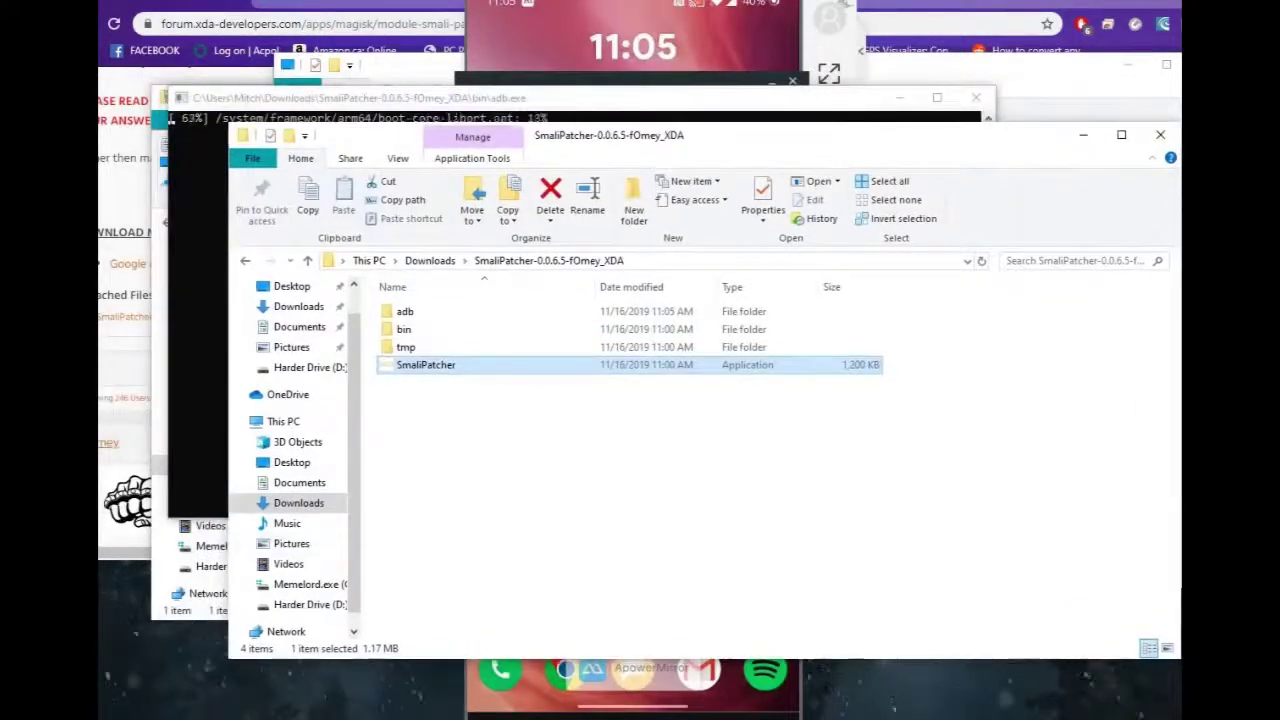
- Wait for the ADB patch to finish and produce the SmaliPatcherModule 0.0.6.5 zip
click(373, 98)
drag(373, 98, 334, 106)
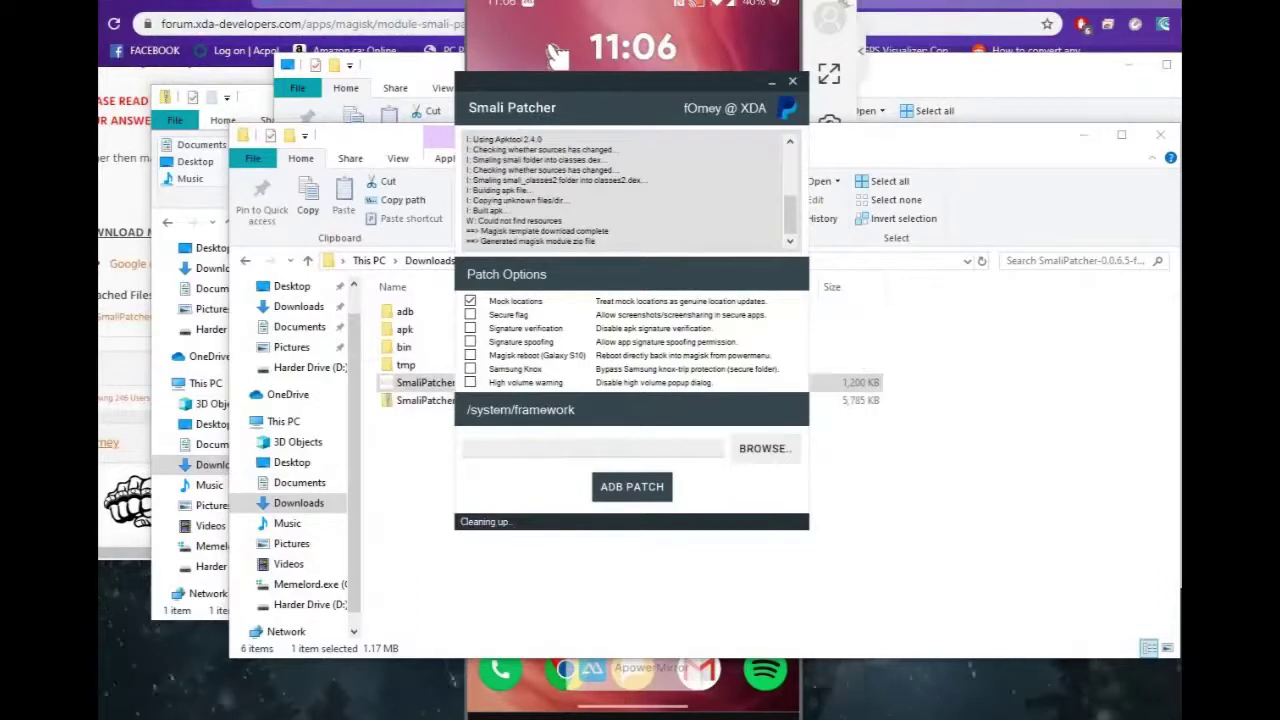
click(557, 57)
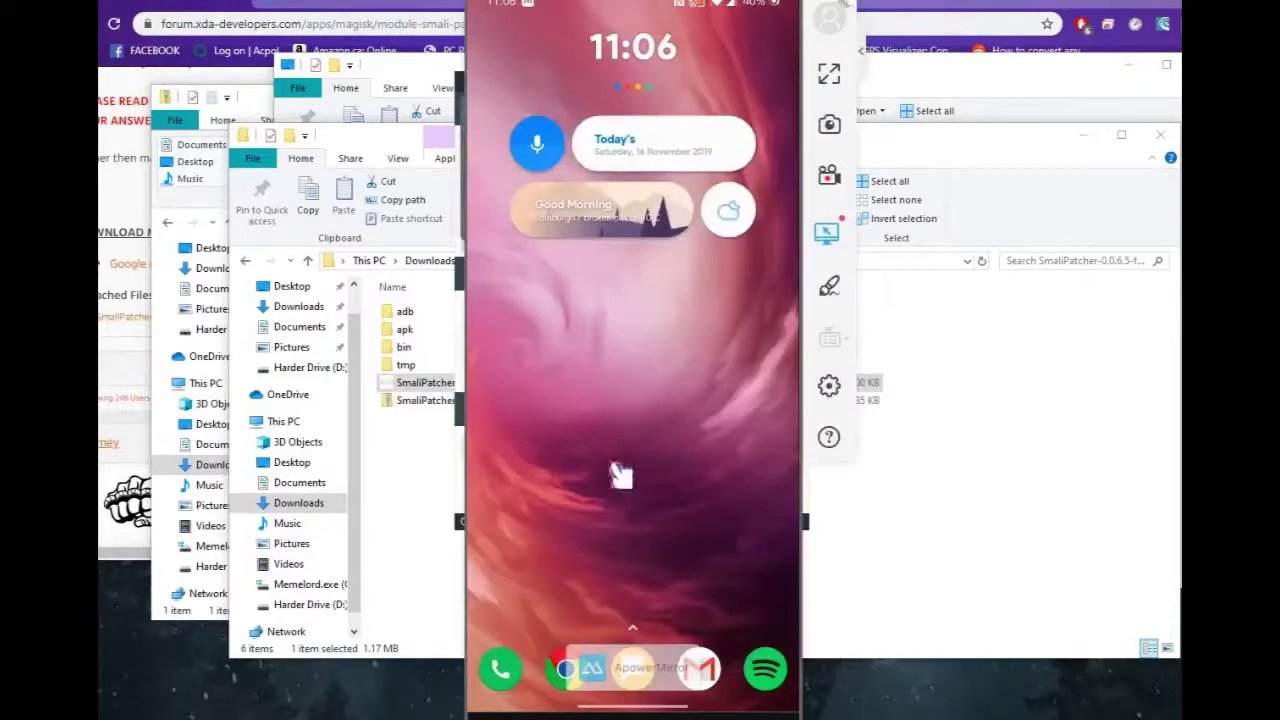
click(460, 466)
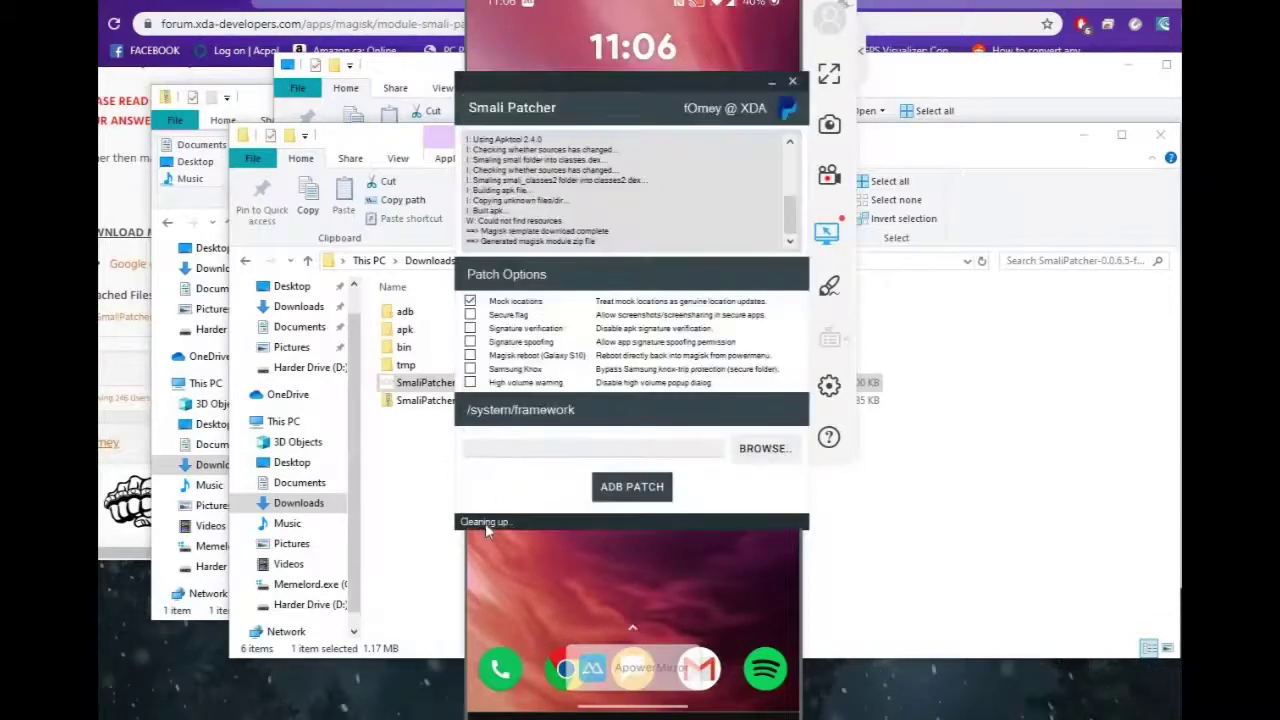
drag(719, 107, 487, 152)
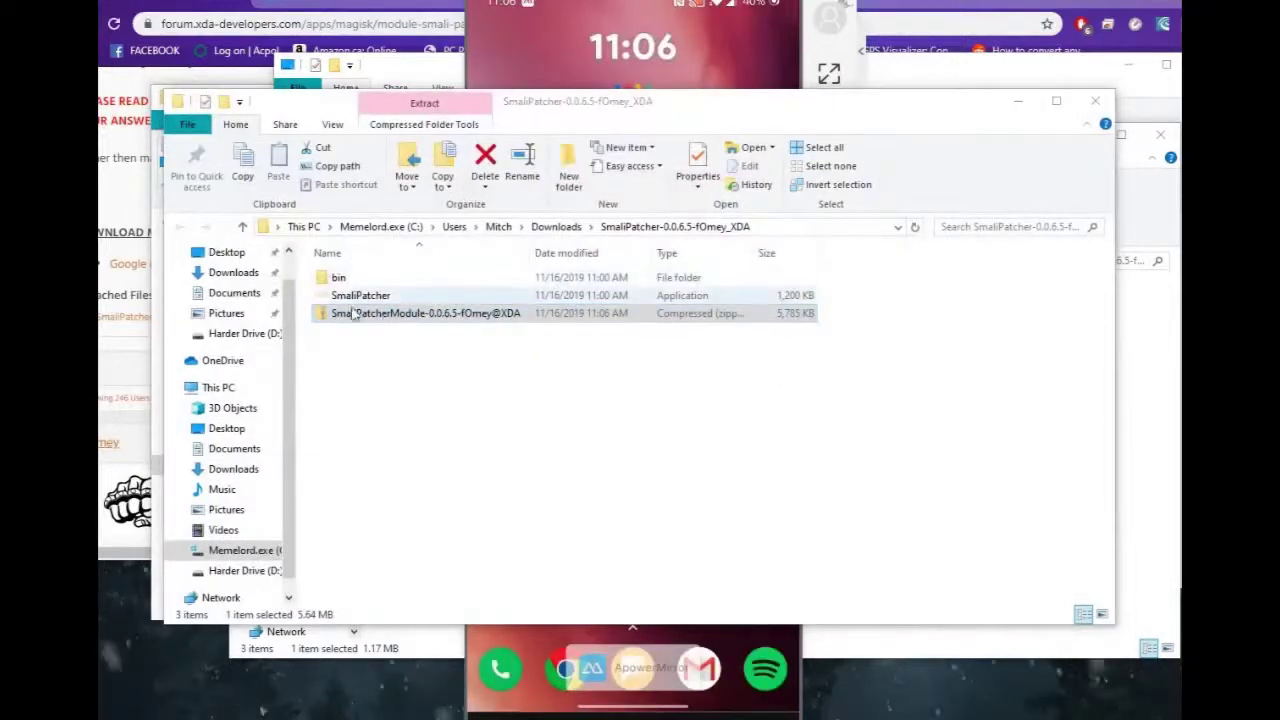
- Set the connected GM1900 phone's USB connection to file transfer
right_click(432, 316)
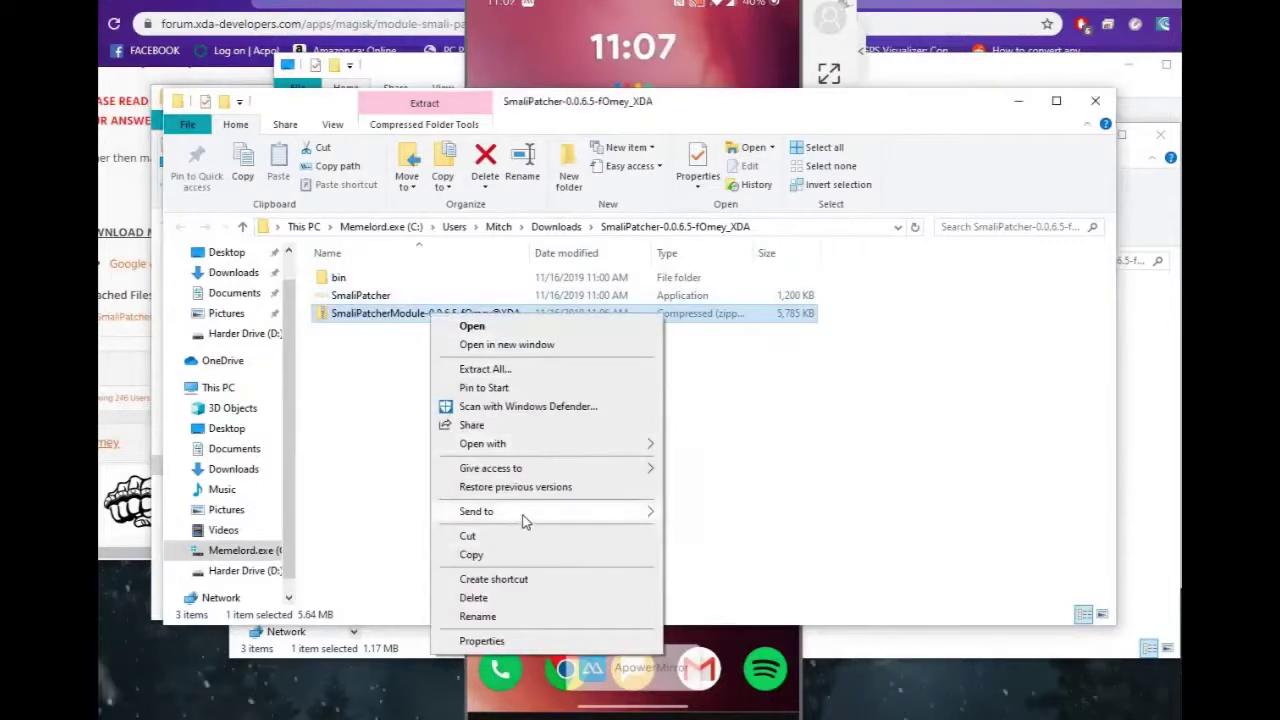
mouse_move(588, 513)
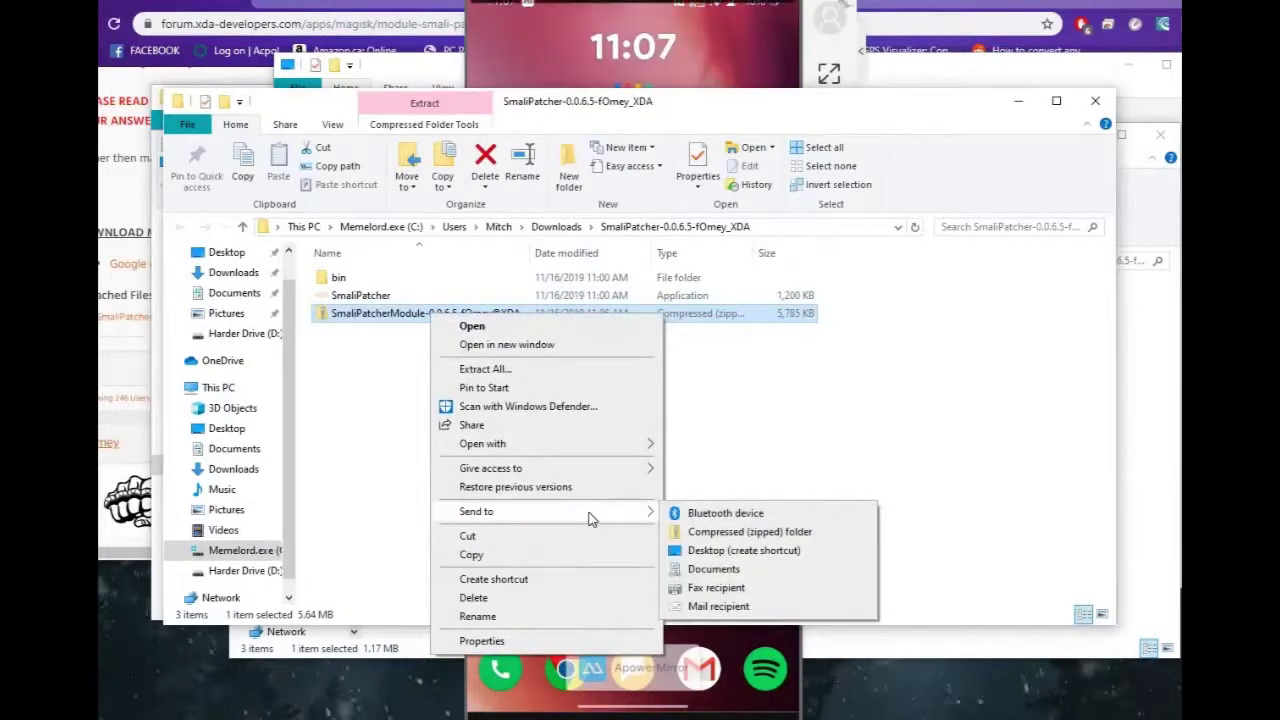
click(630, 25)
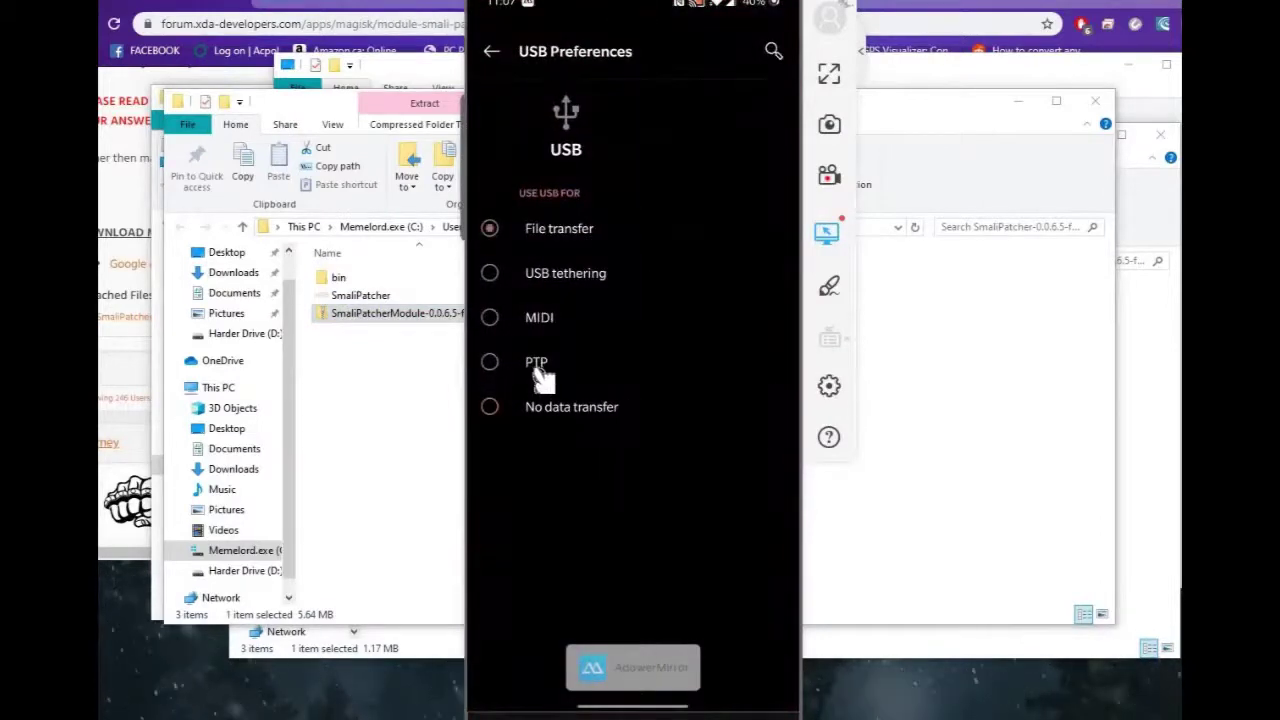
click(420, 378)
right_click(438, 312)
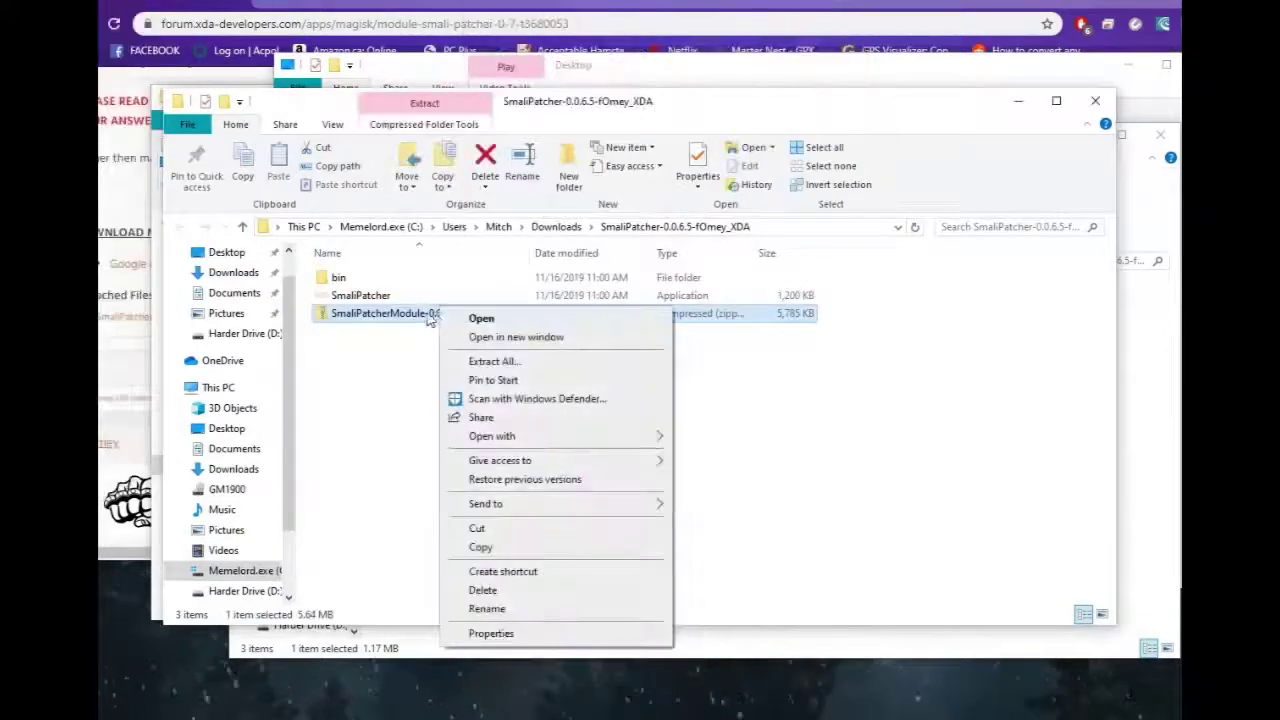
click(430, 293)
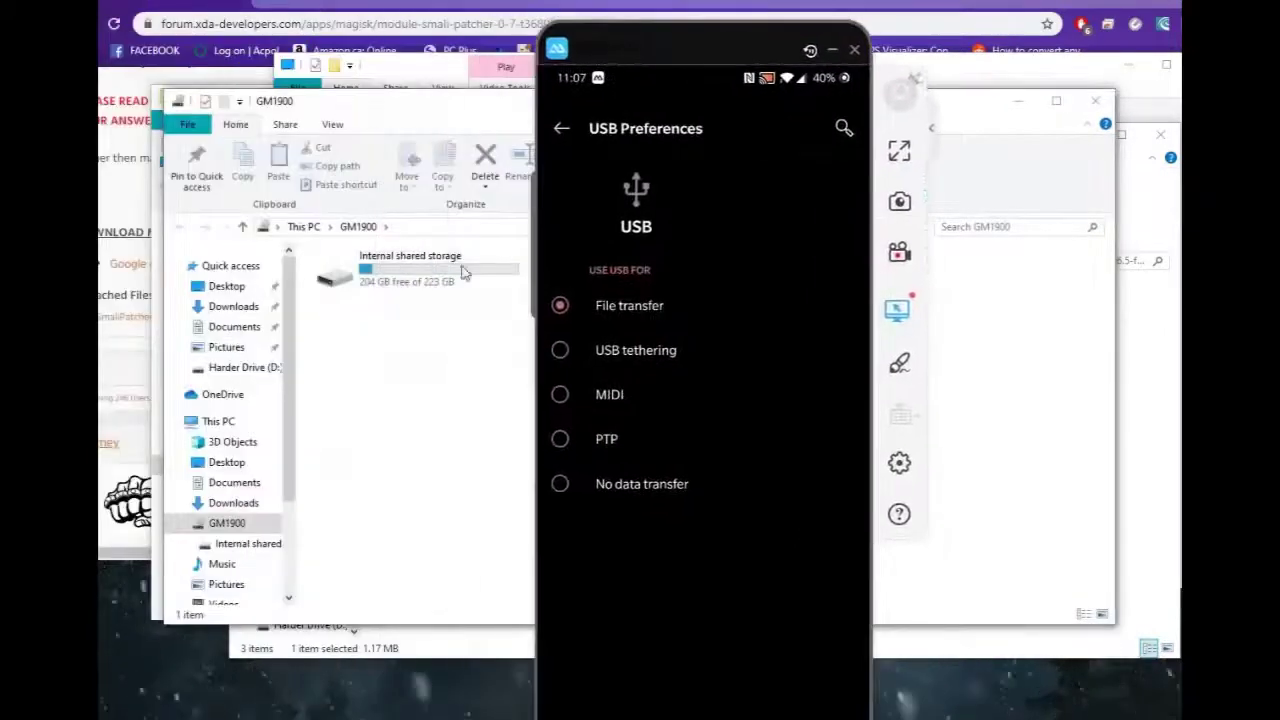
click(430, 293)
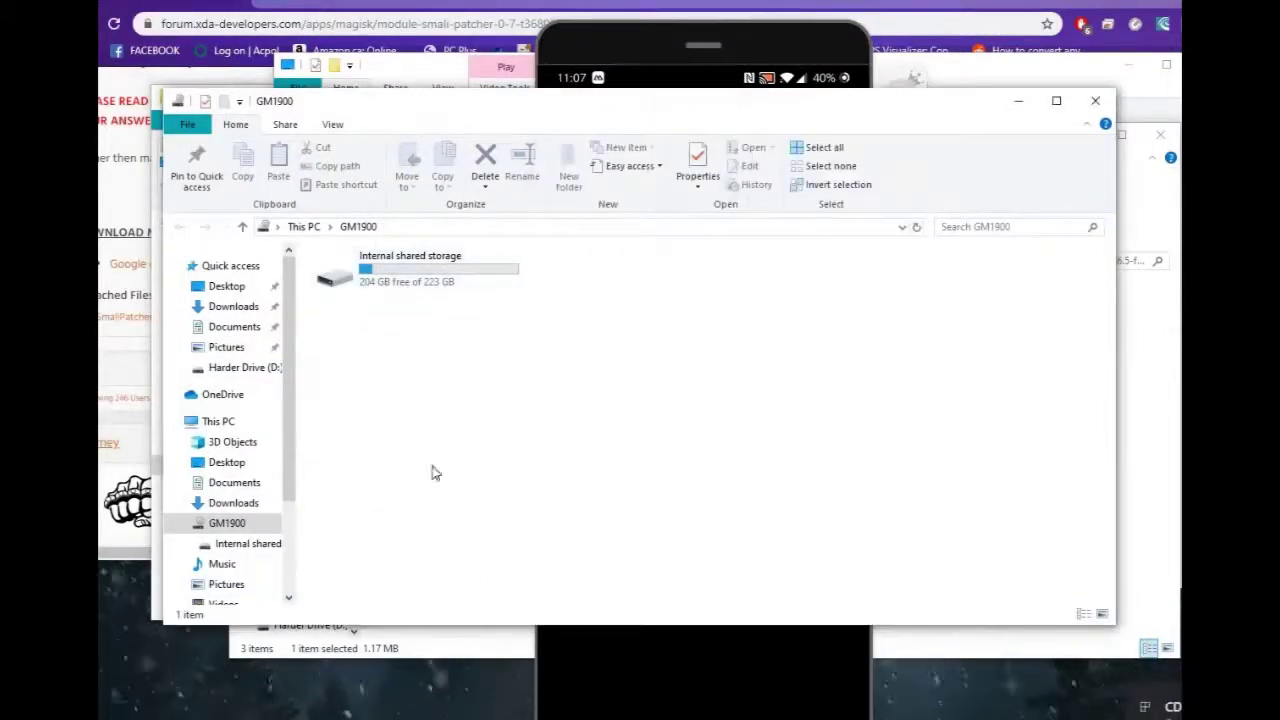
key(alt+Tab)
- Send the SmaliPatcherModule zip to the GM1900 phone
right_click(462, 348)
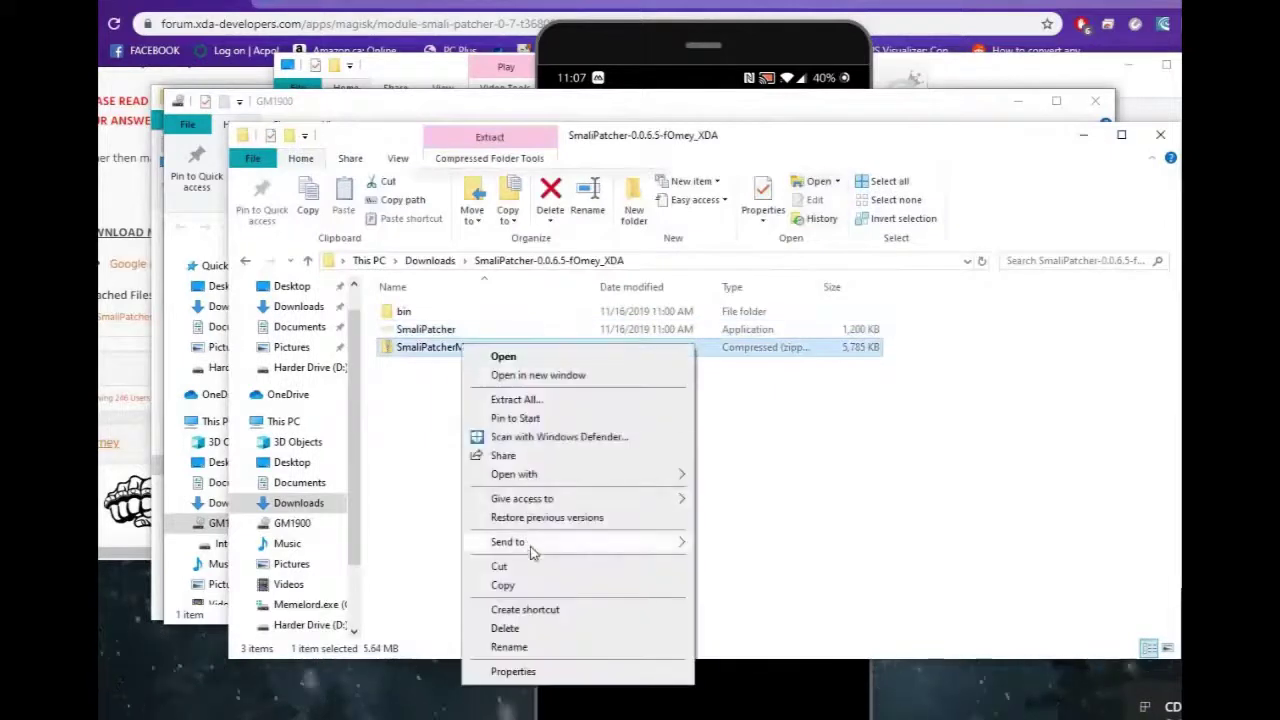
mouse_move(660, 548)
click(742, 664)
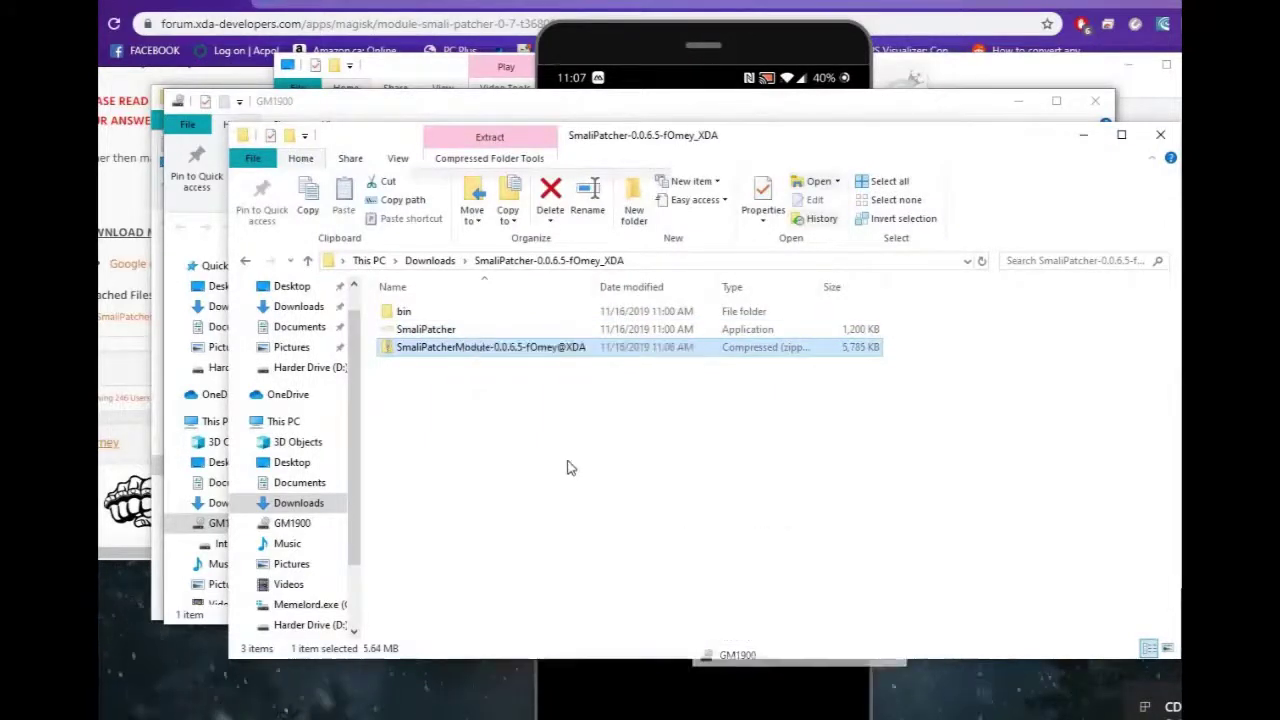
click(680, 697)
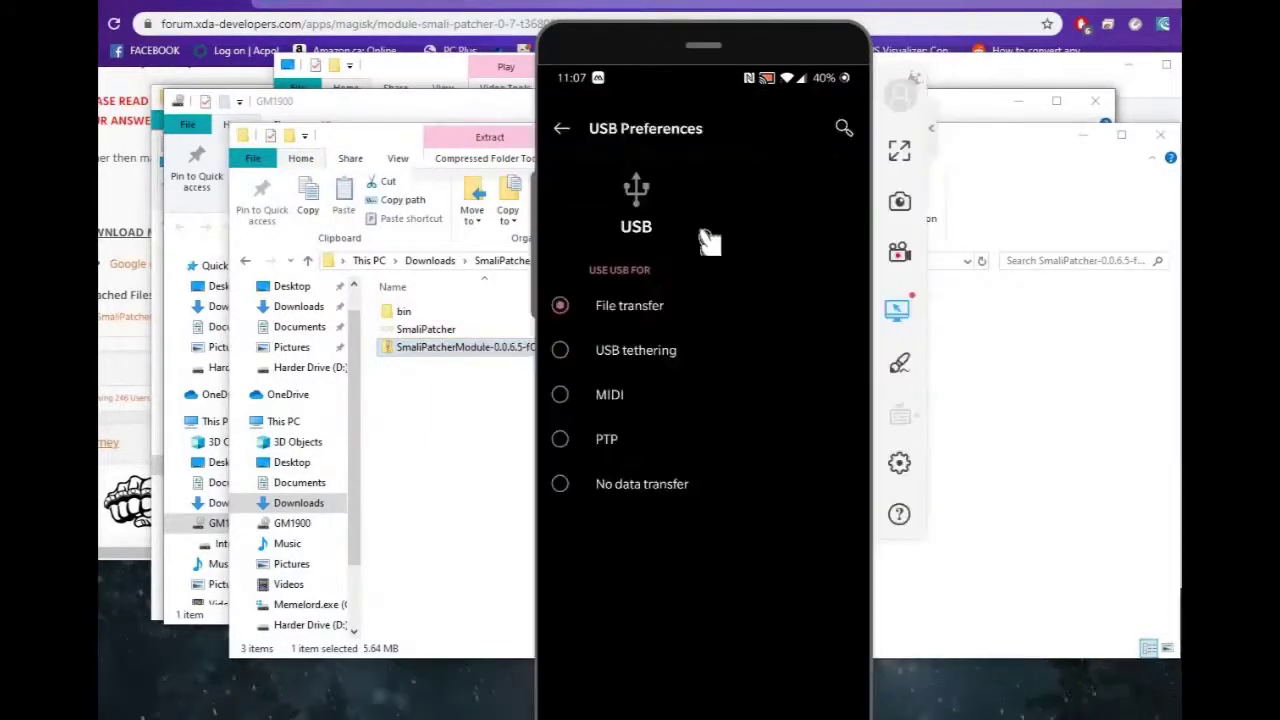
drag(657, 45, 573, 0)
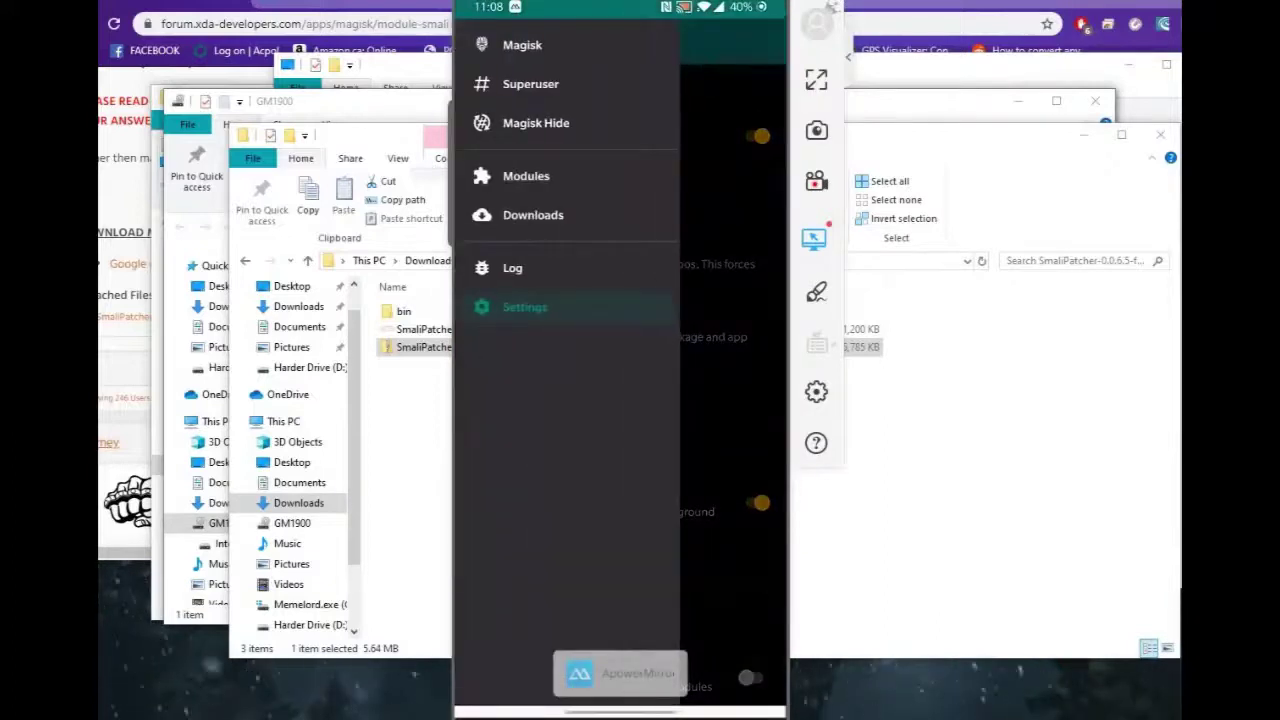
- In Magisk's Modules page, browse storage via Install from storage, then return to the module list
click(526, 176)
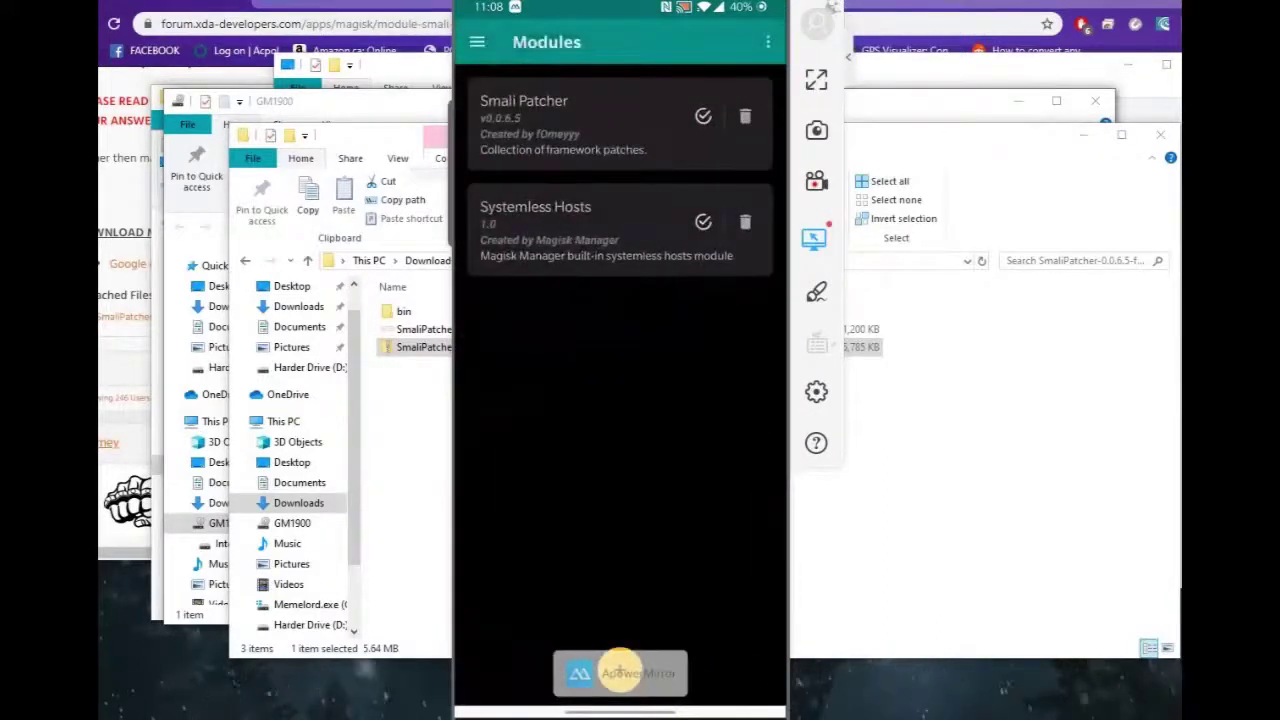
click(620, 672)
scroll(620, 400, down, 5)
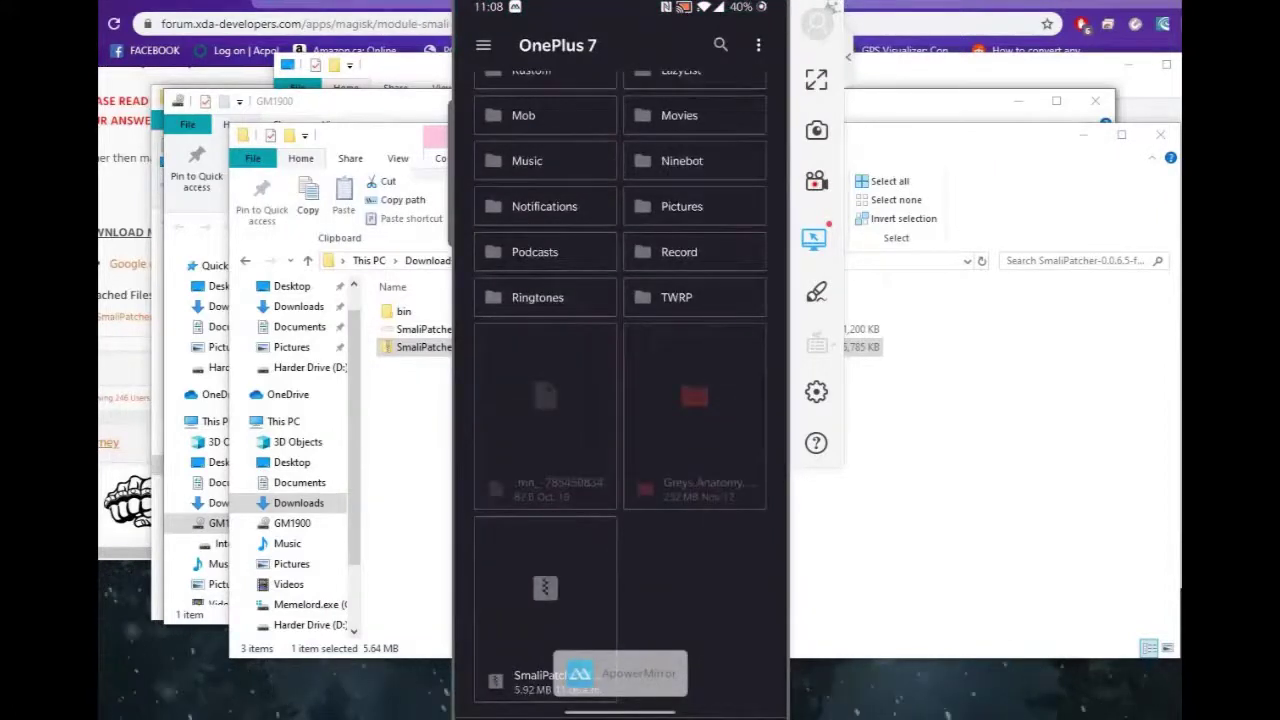
click(620, 672)
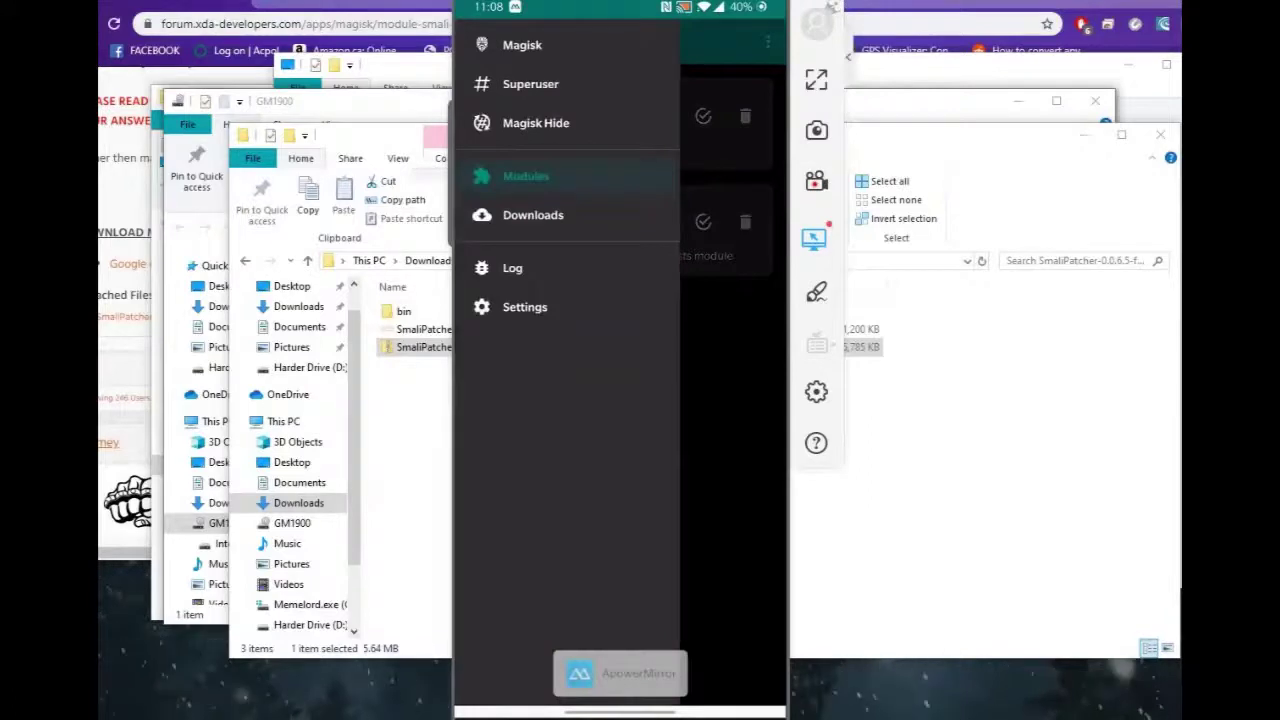
click(620, 672)
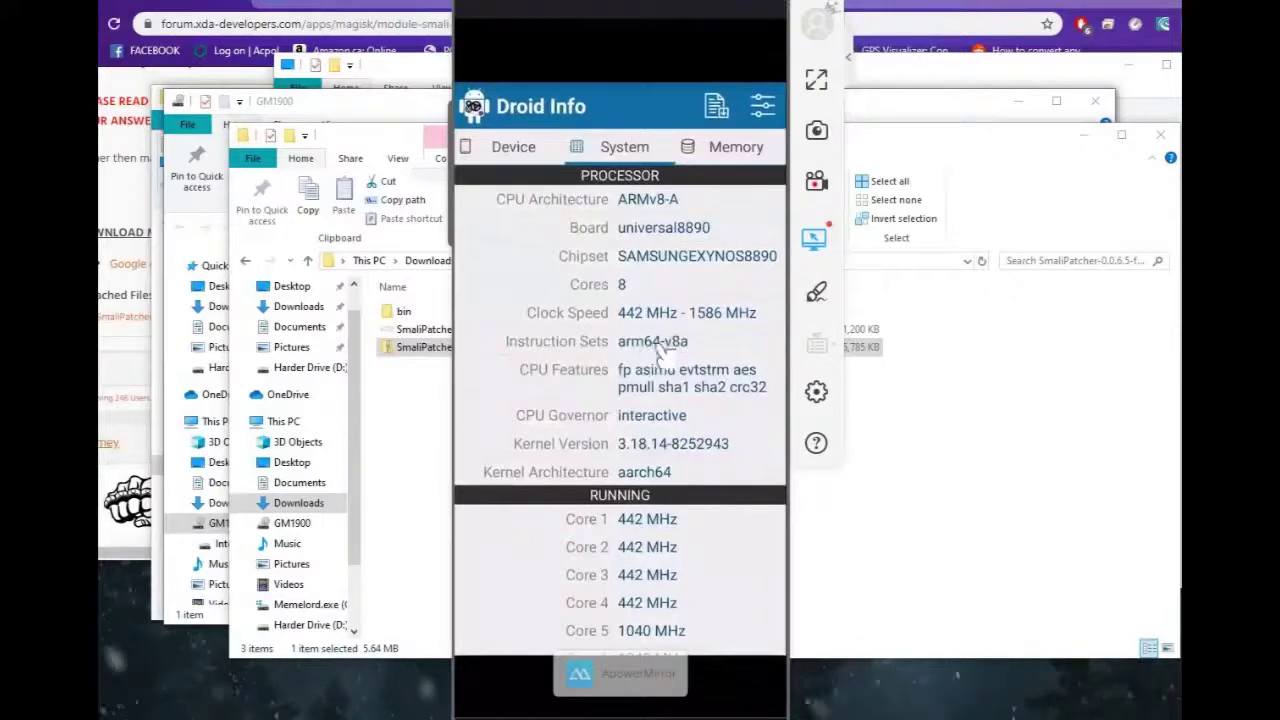
- Open Droid Hardware Info's Play Store page, then switch to GPS JoyStick
click(488, 108)
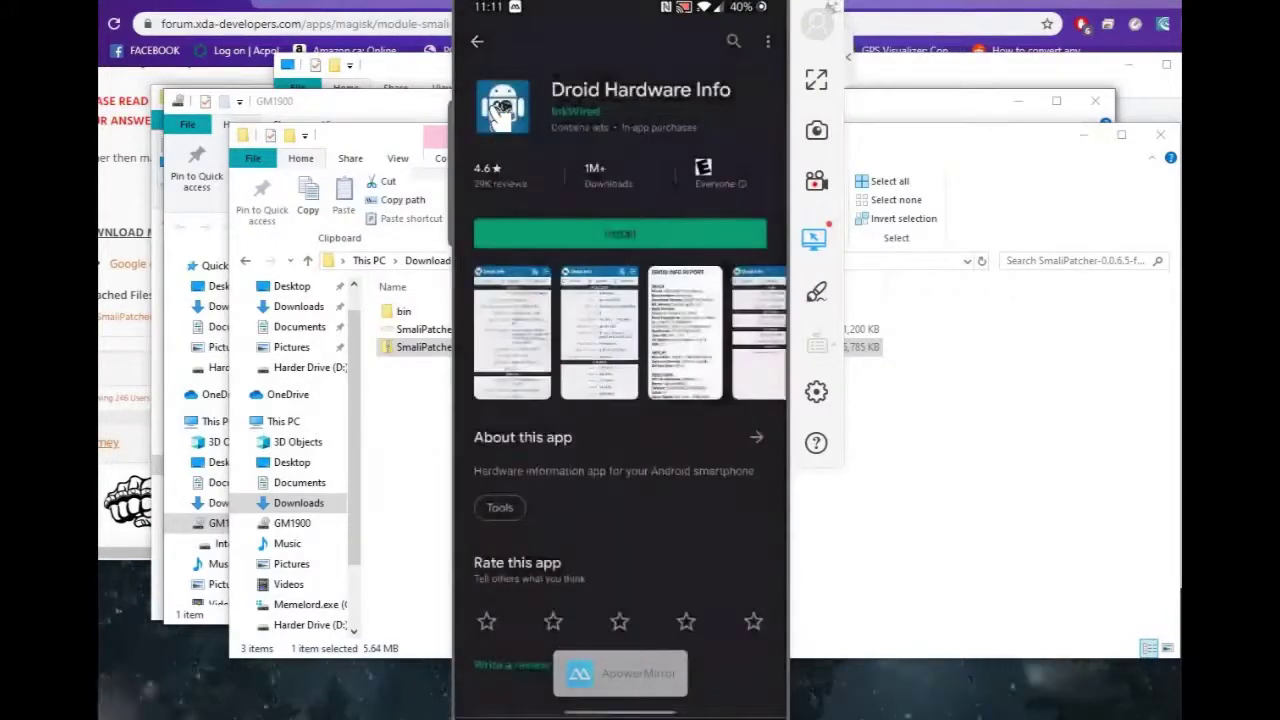
click(500, 110)
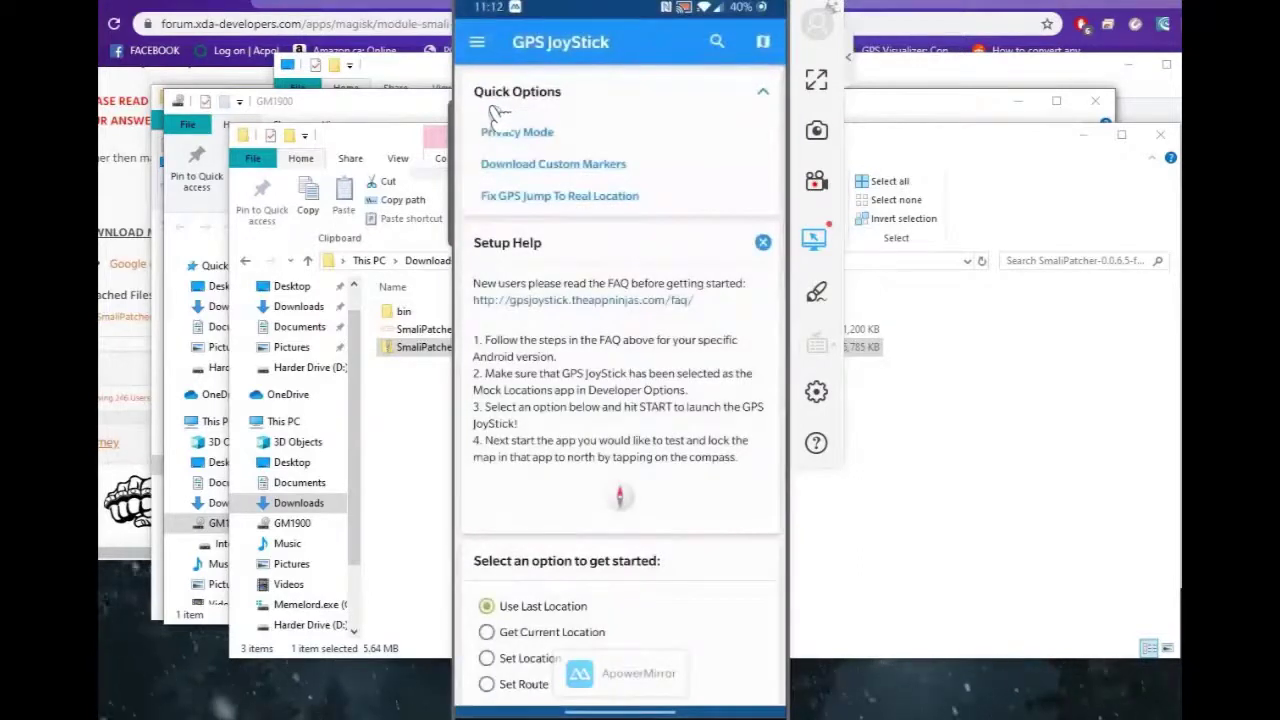
- Open Privacy Mode and name the renamed app copy 'Hotspot'
click(498, 118)
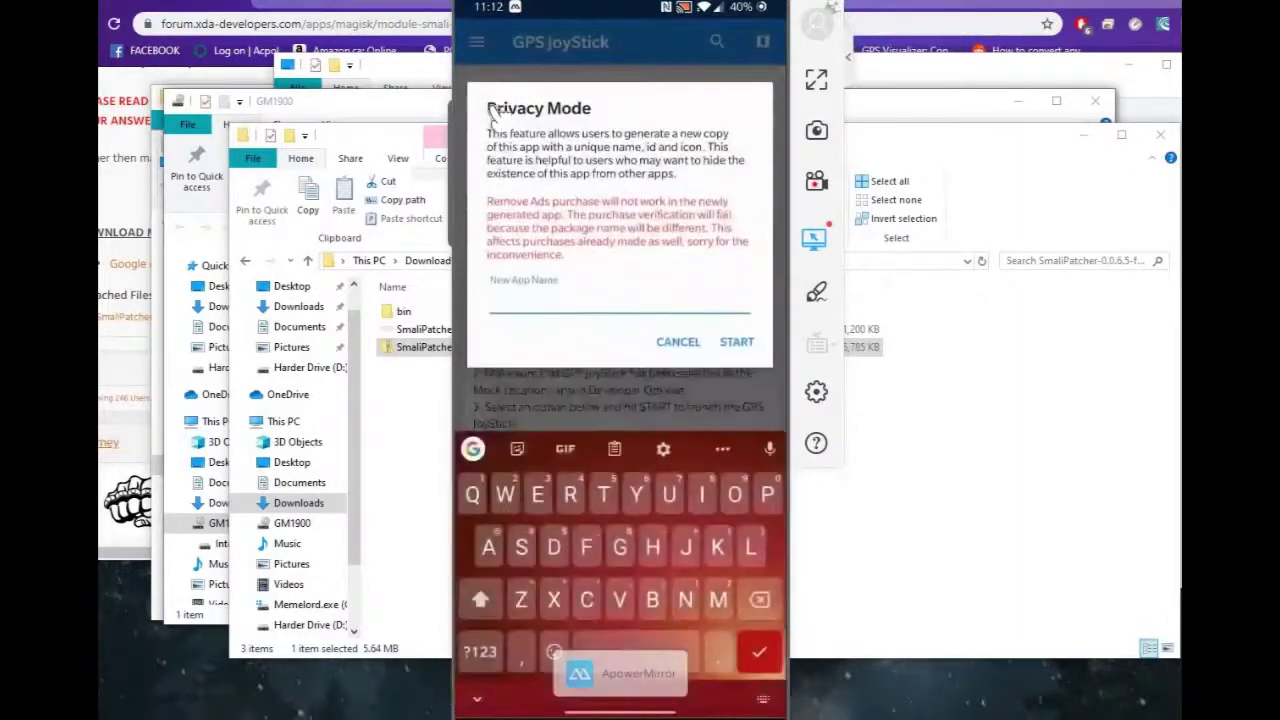
text(Hot S)
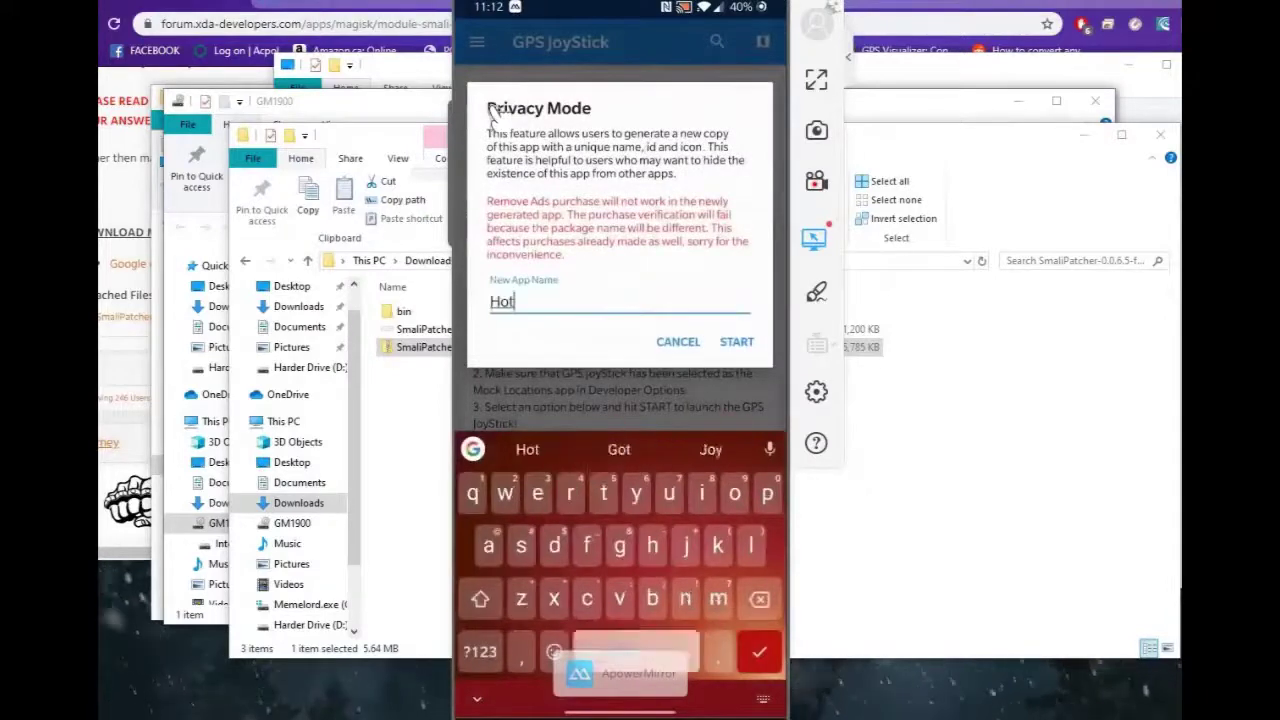
key(BackSpace)
key(BackSpace)
text(spot)
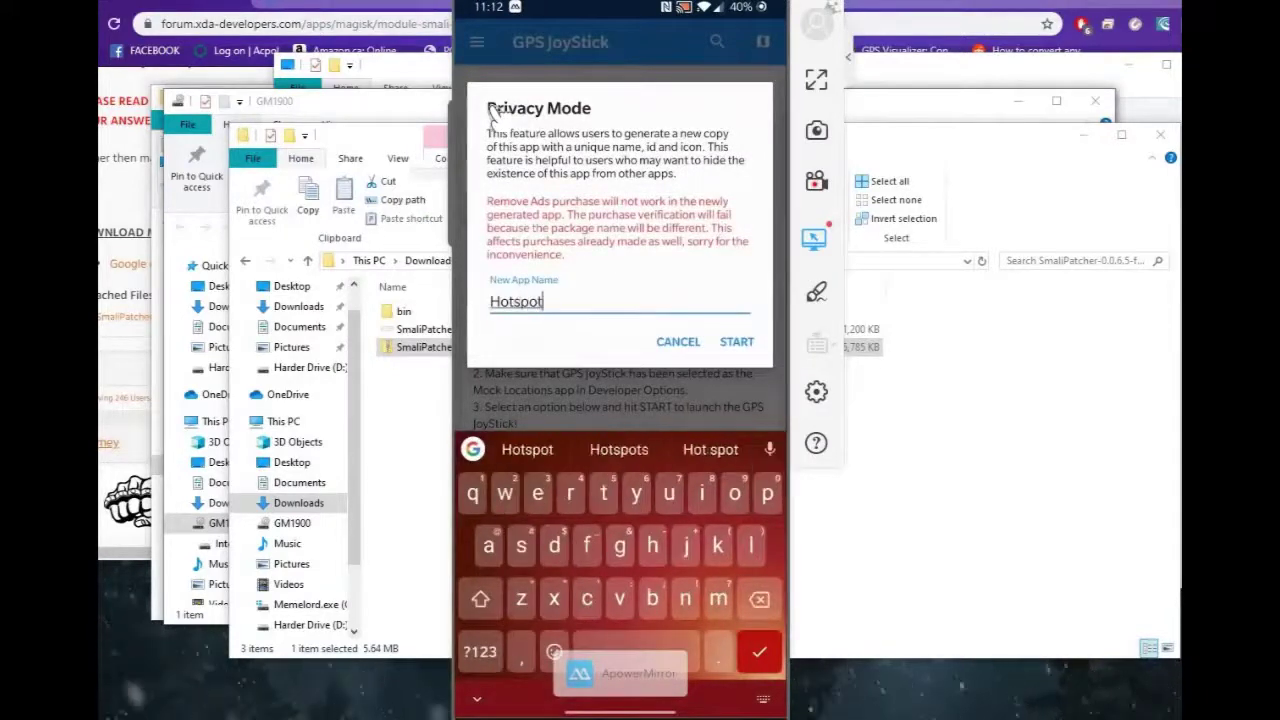
key(BackSpace)
key(BackSpace)
key(BackSpace)
key(BackSpace)
key(BackSpace)
key(BackSpace)
key(BackSpace)
key(BackSpace)
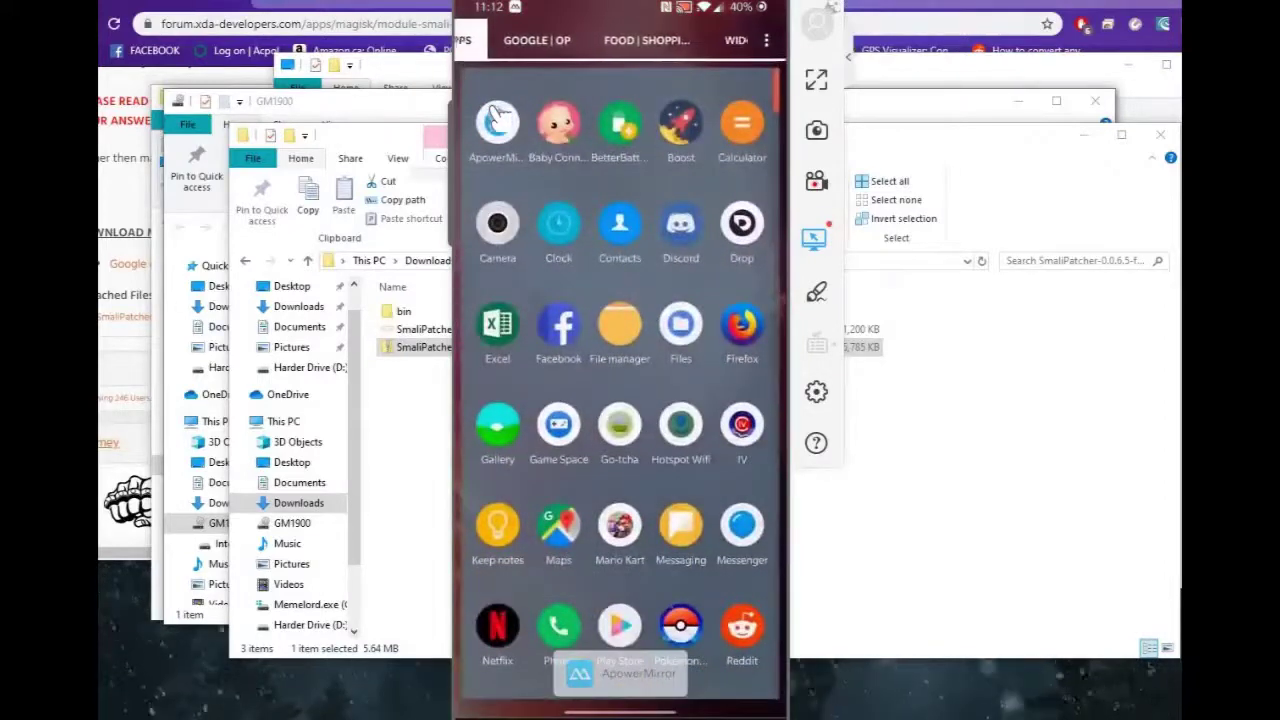
- Launch the renamed JoyStick app from the app drawer
drag(490, 330, 497, 115)
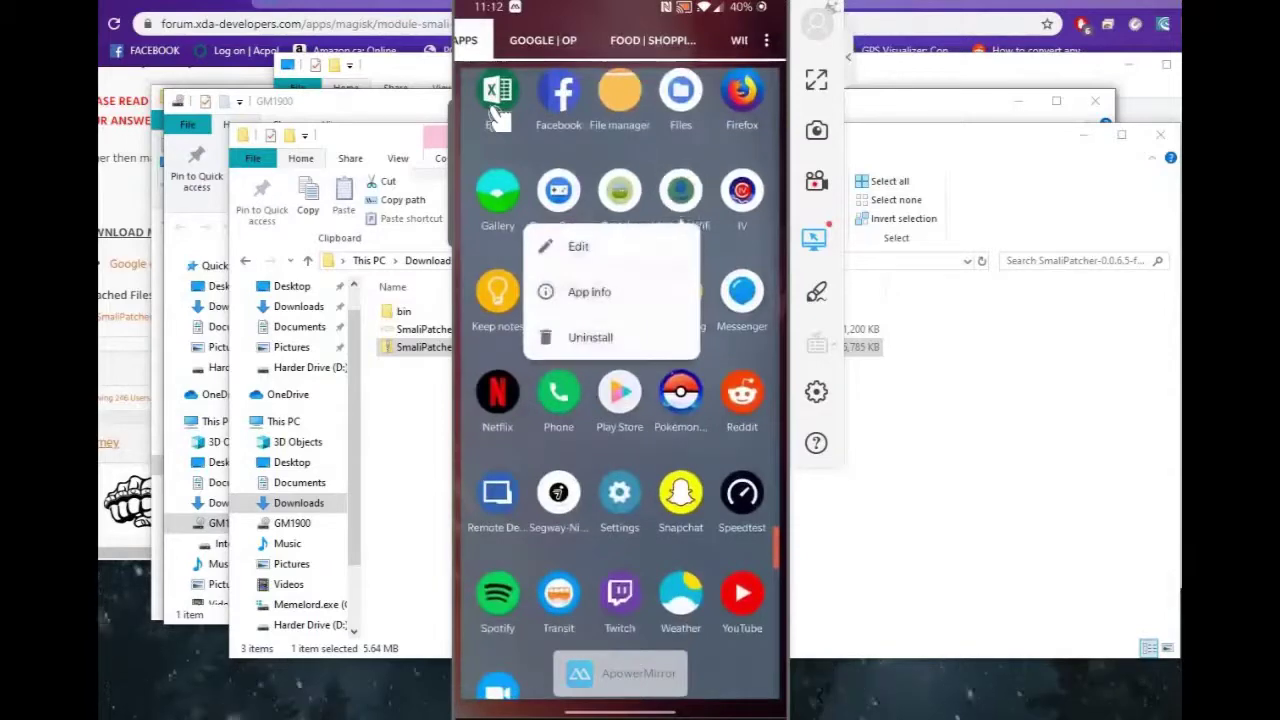
click(498, 115)
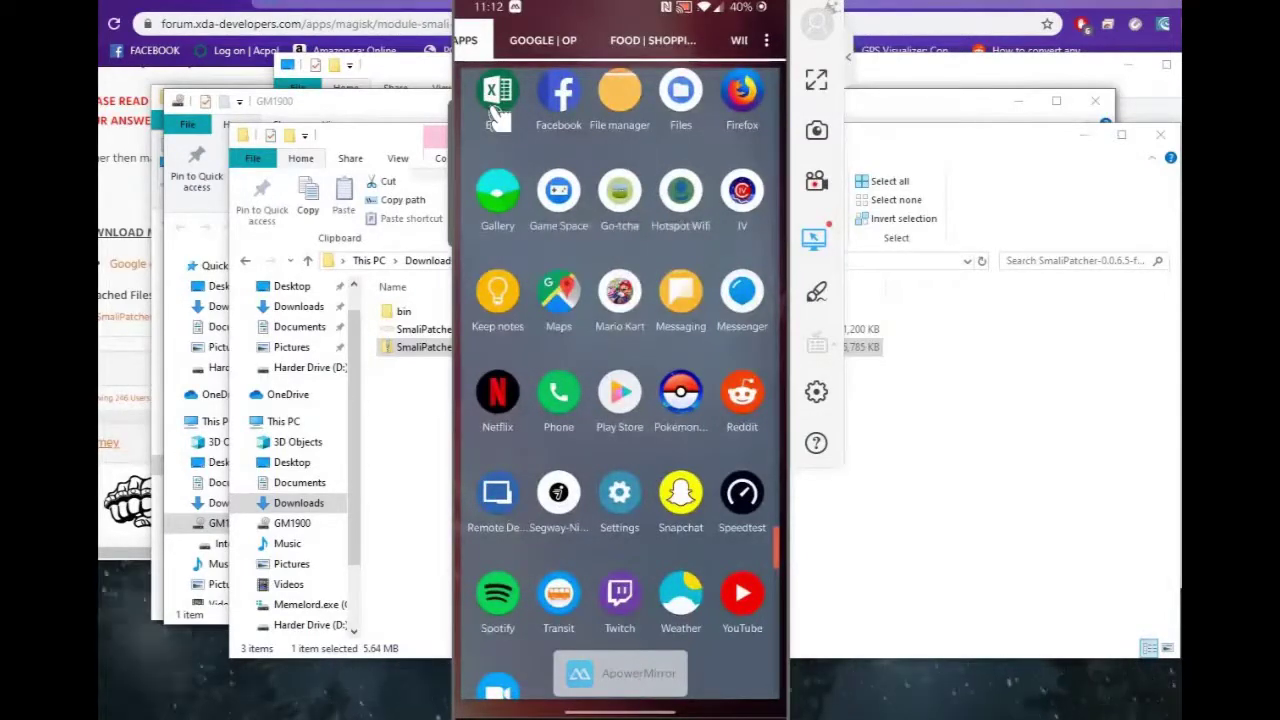
click(497, 115)
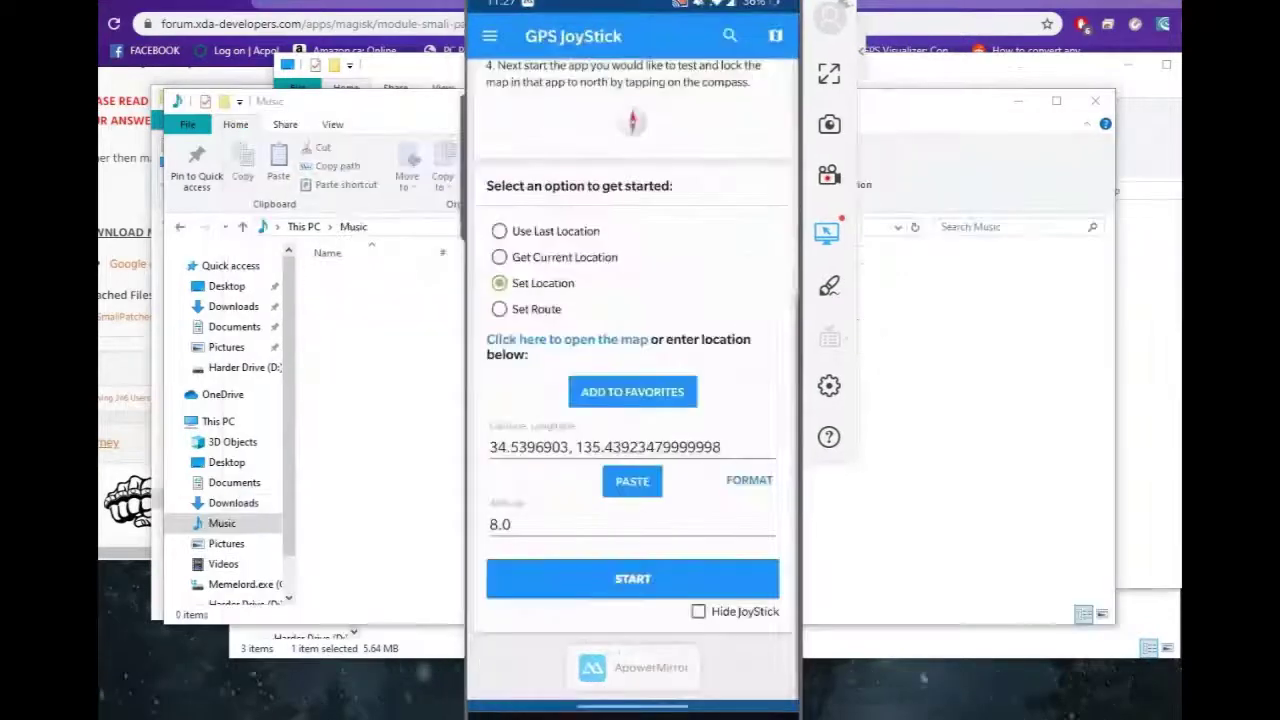
- Scroll up on GPS JoyStick's main screen to the Set Location options
scroll(493, 527, up, 5)
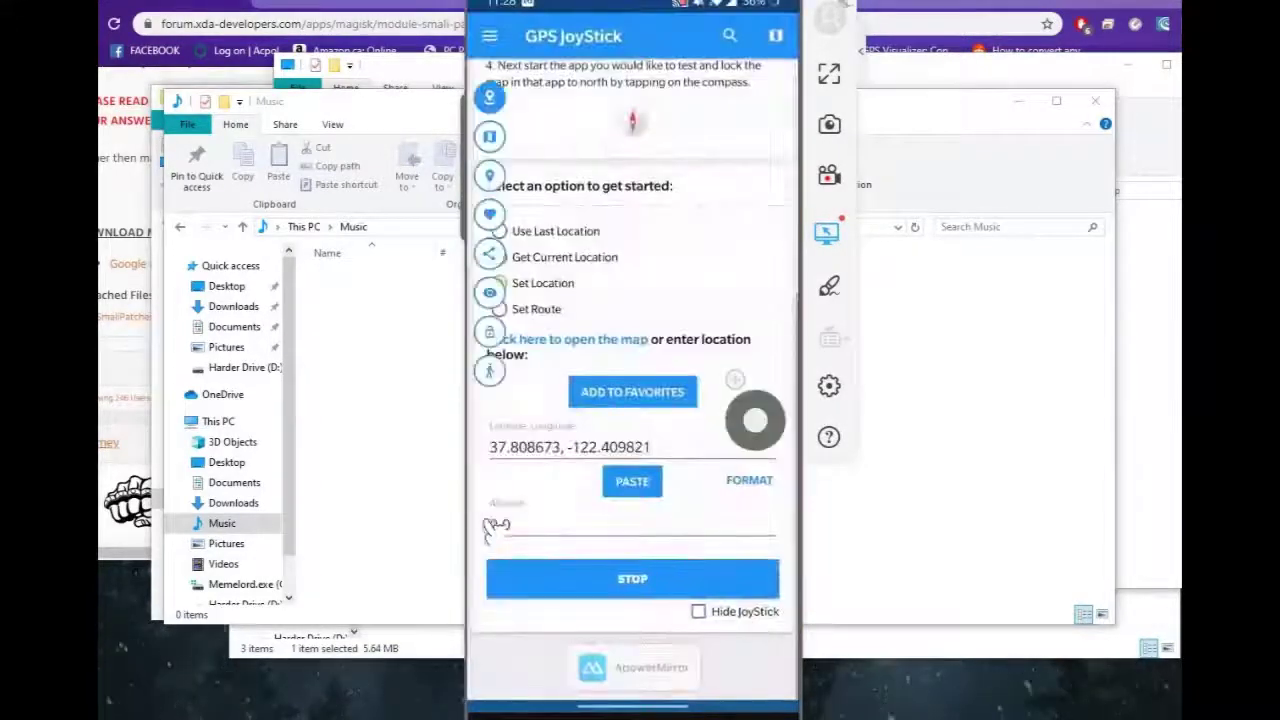
- Leave the GPS JoyStick app screen for the phone's home screen, keeping the joystick overlay and spoofing active
scroll(495, 527, up, 5)
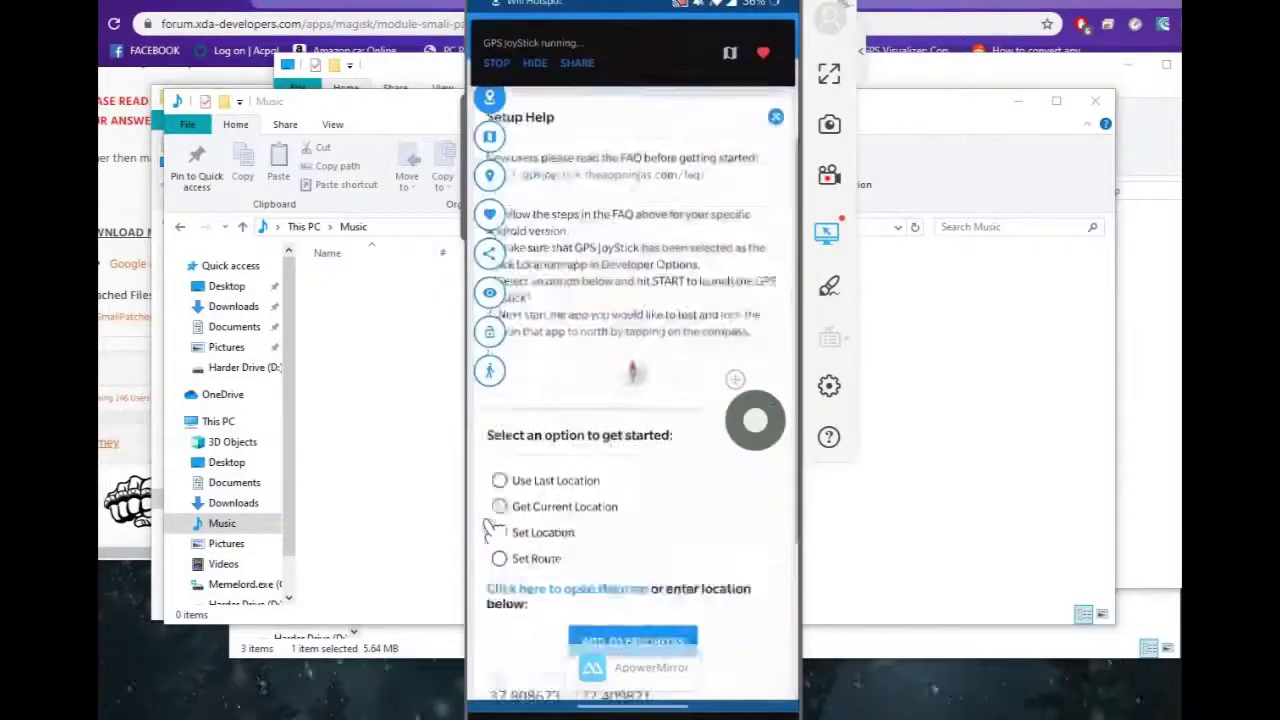
right_click(493, 532)
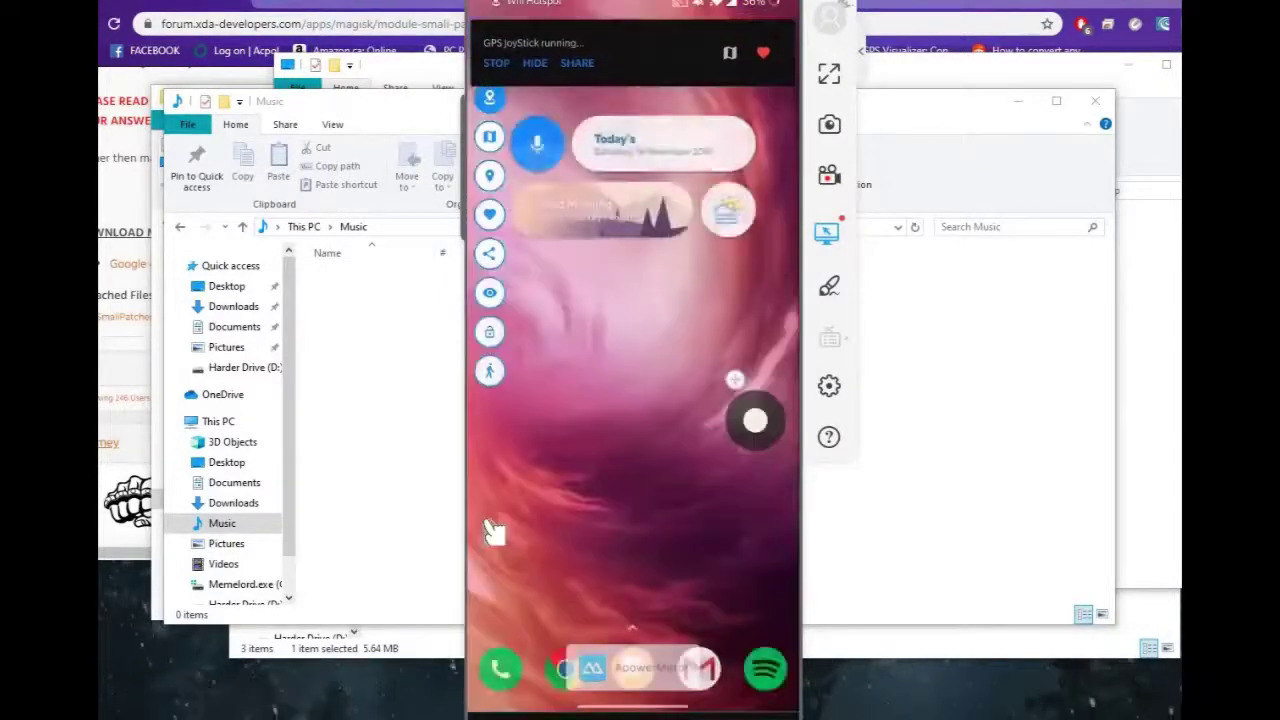
scroll(493, 532, down, 10)
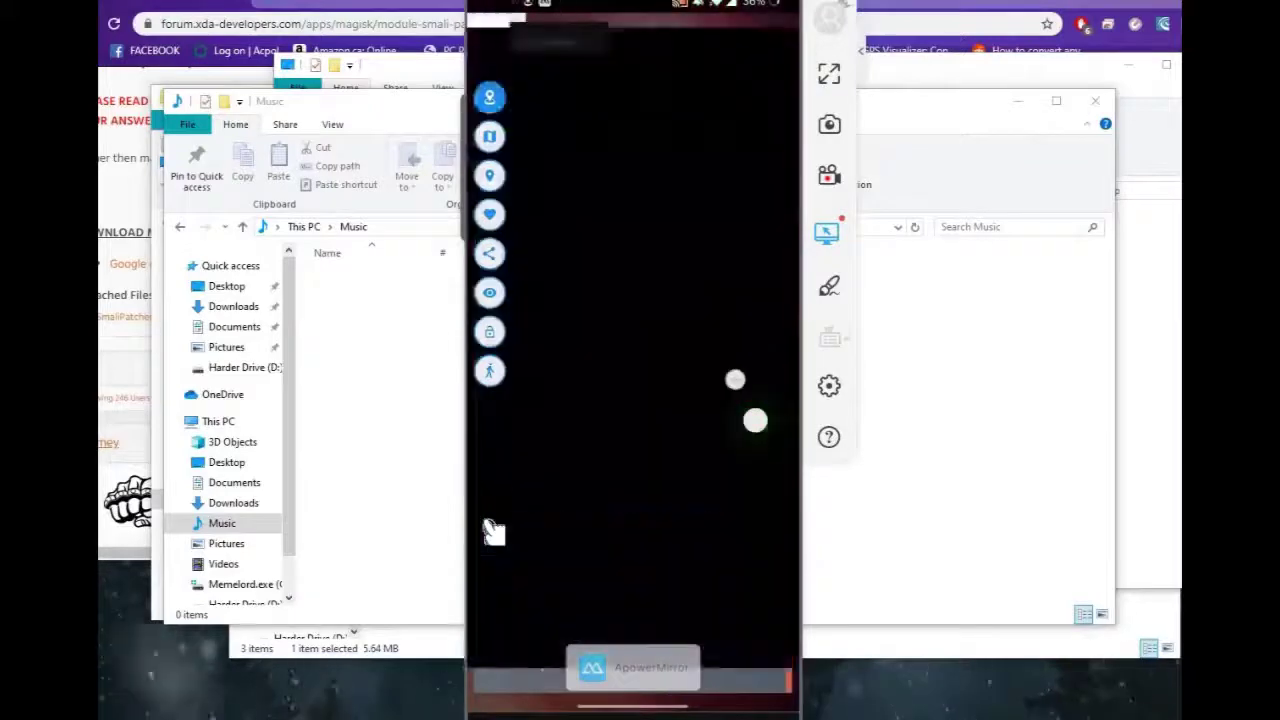